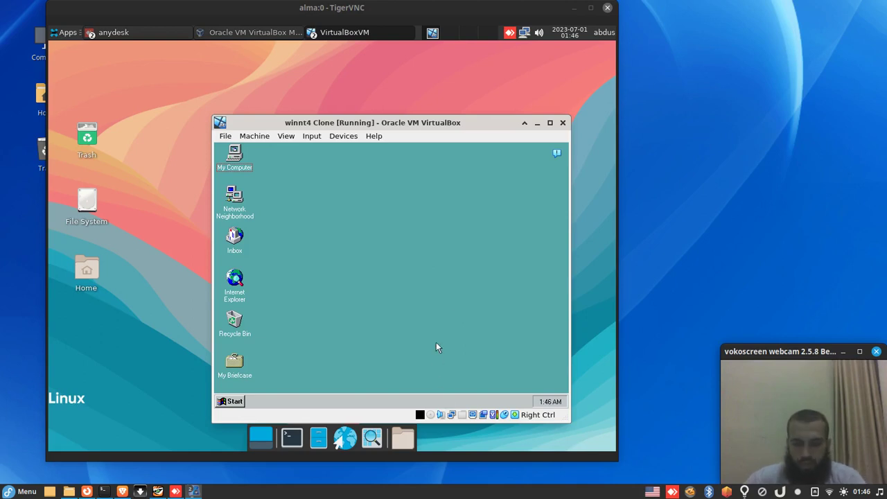
Mount sp6ai386.iso in the virtual machine's optical drive and let the virtual machine capture the mouse and keyboard.
click(433, 414)
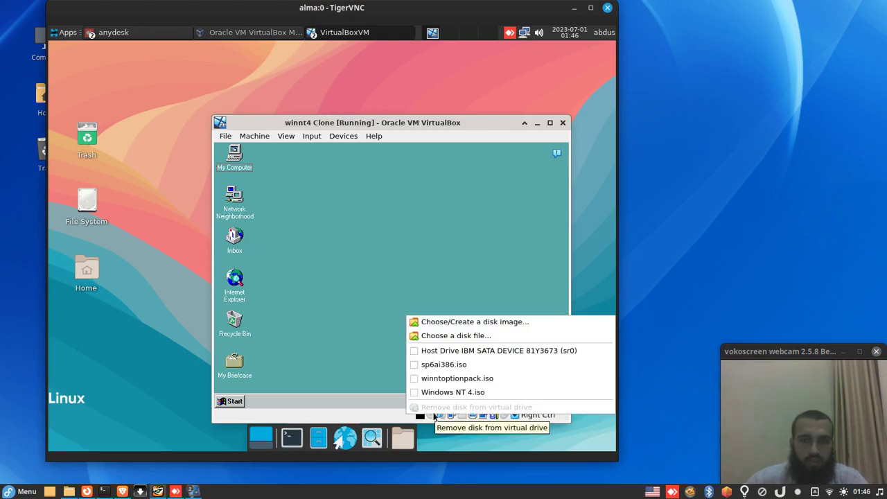
click(440, 364)
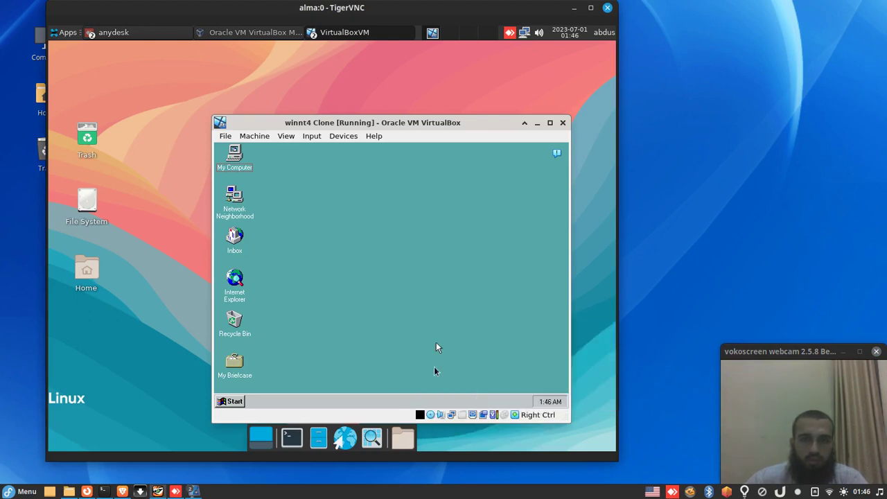
click(436, 341)
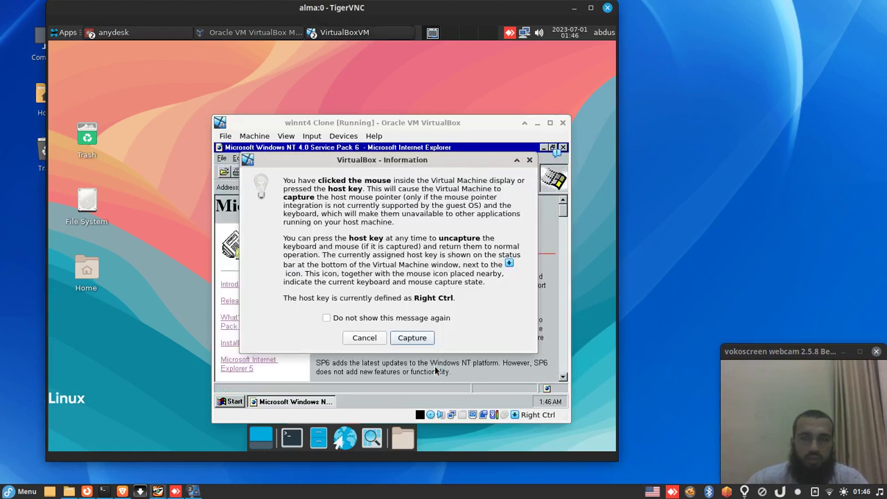
click(402, 338)
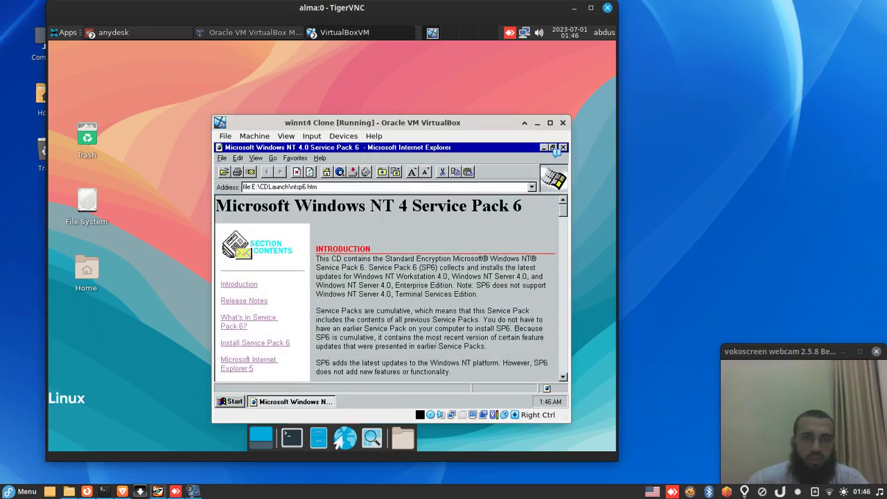
Launch the Service Pack 6 update for Intel-based systems from the Service Pack CD page.
click(255, 342)
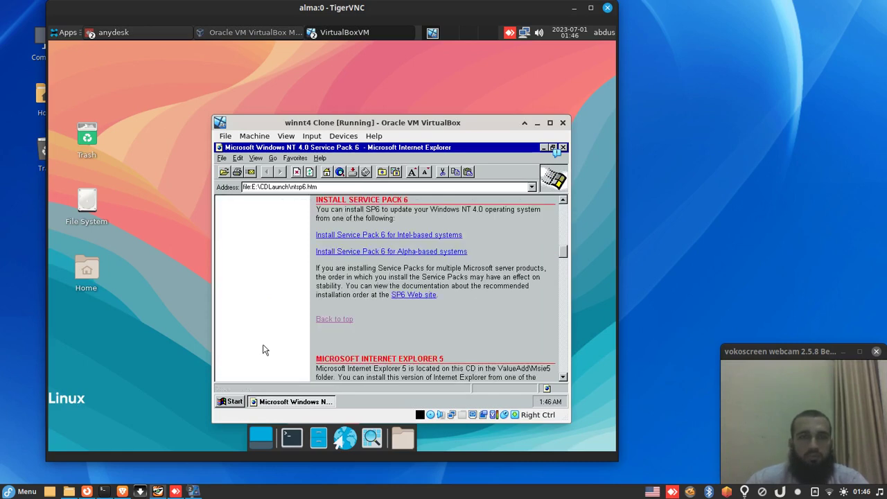
click(437, 236)
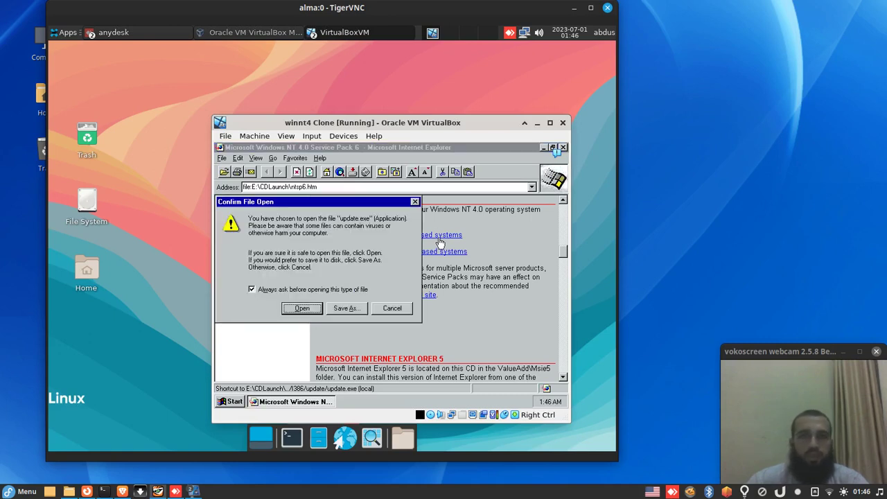
click(310, 312)
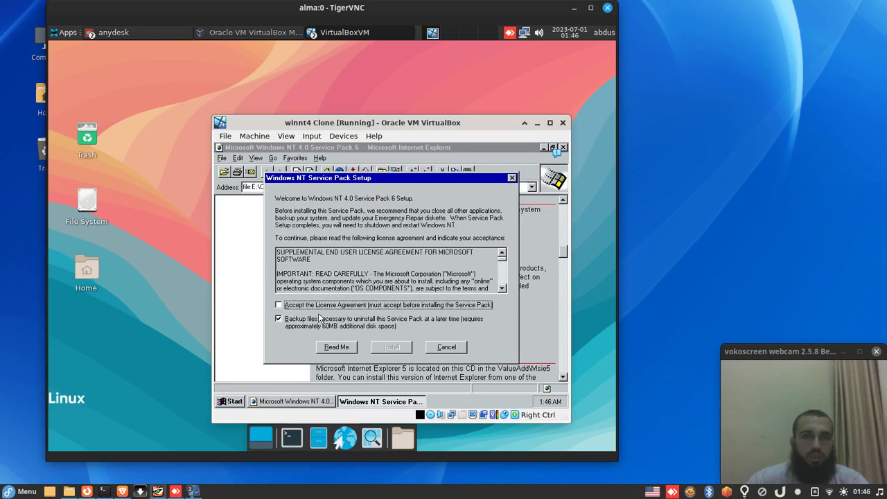
Accept the license agreement, install Service Pack 6 with the uninstall backup kept enabled, and restart Windows NT.
click(316, 309)
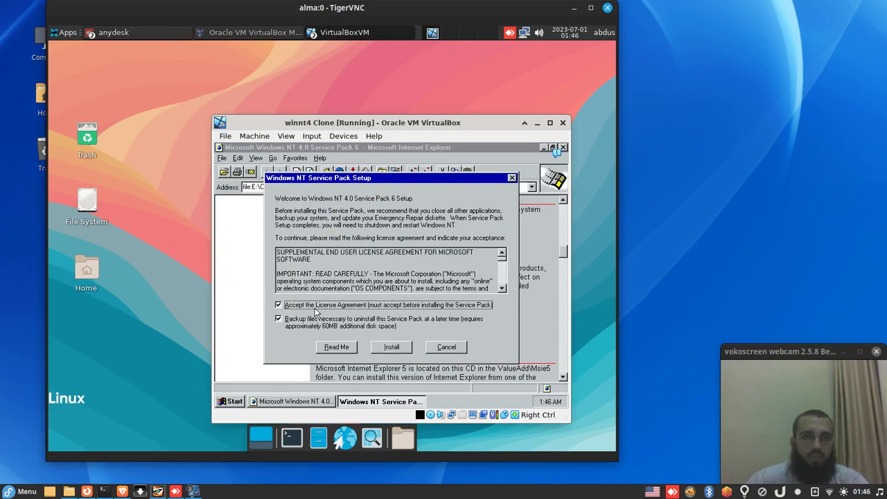
click(392, 347)
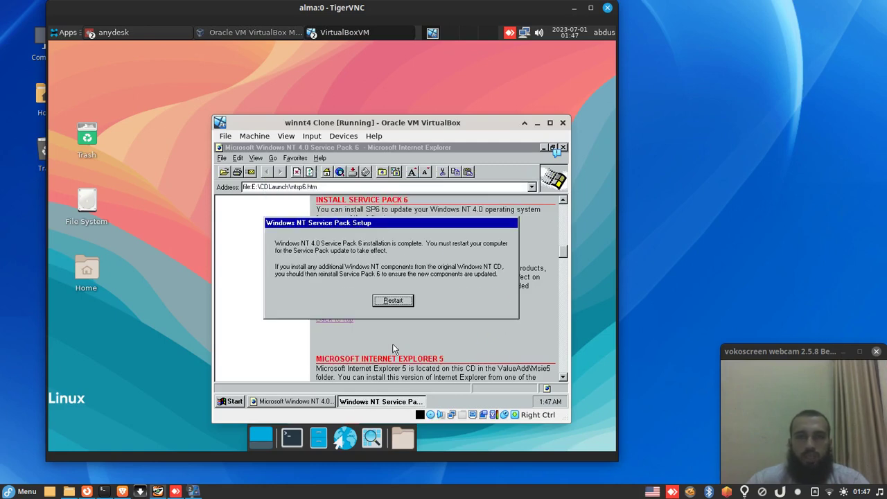
click(384, 299)
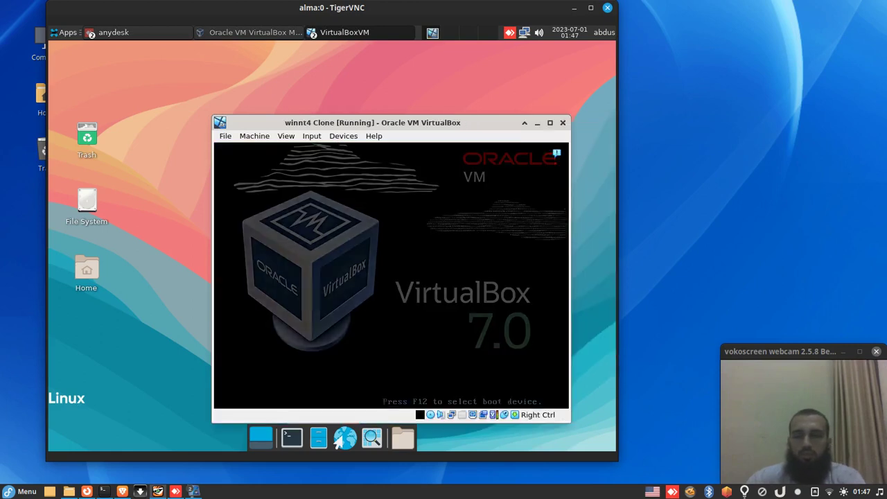
Insert the Guest Additions CD image and boot Windows NT Workstation Version 4.00 with the mouse and keyboard captured.
click(343, 136)
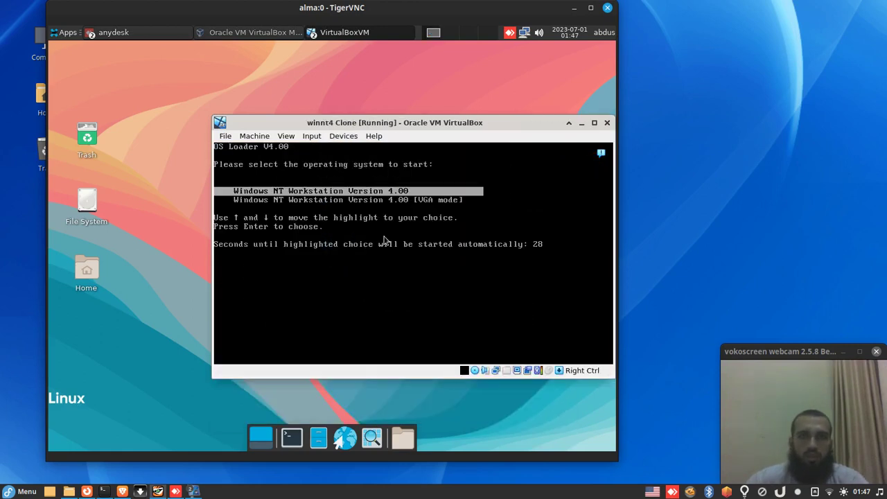
click(384, 235)
click(435, 241)
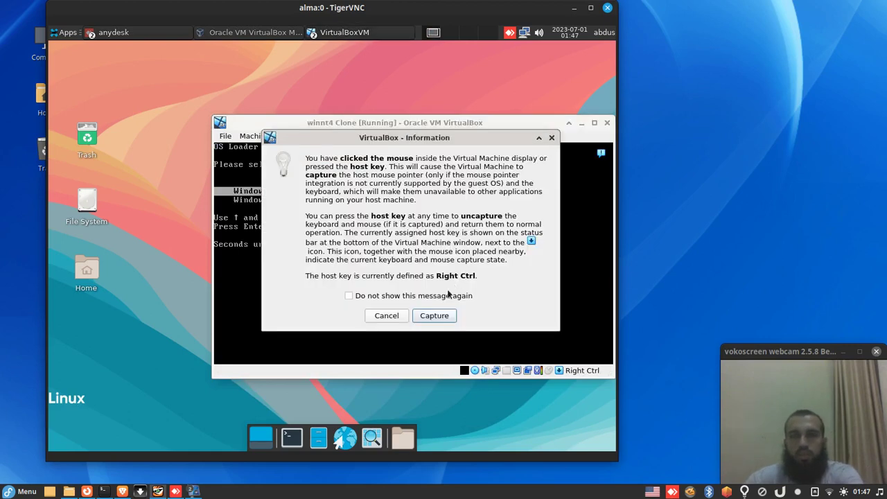
click(449, 316)
key(Return)
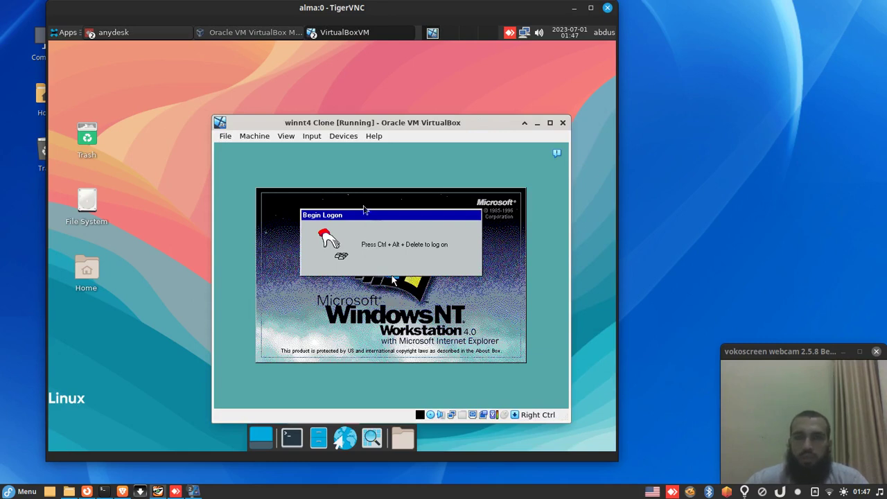
Send Ctrl-Alt-Del to the virtual machine and log on as Administrator without entering a password.
click(323, 138)
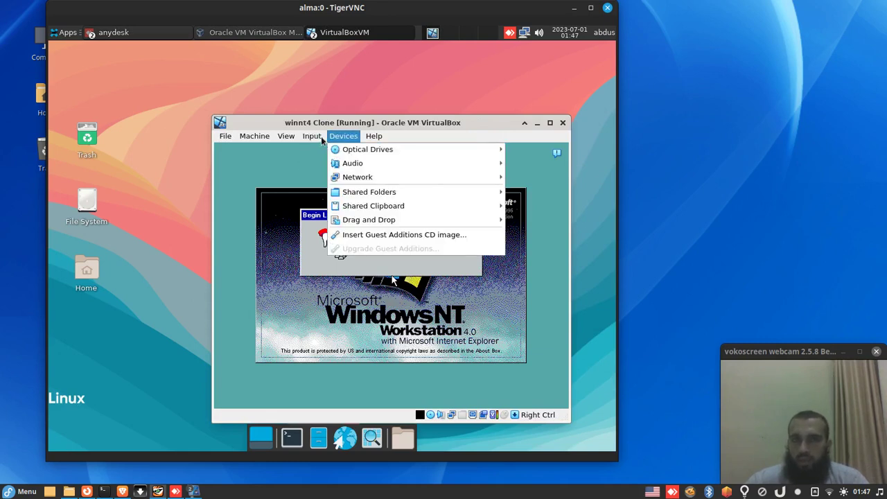
mouse_move(321, 153)
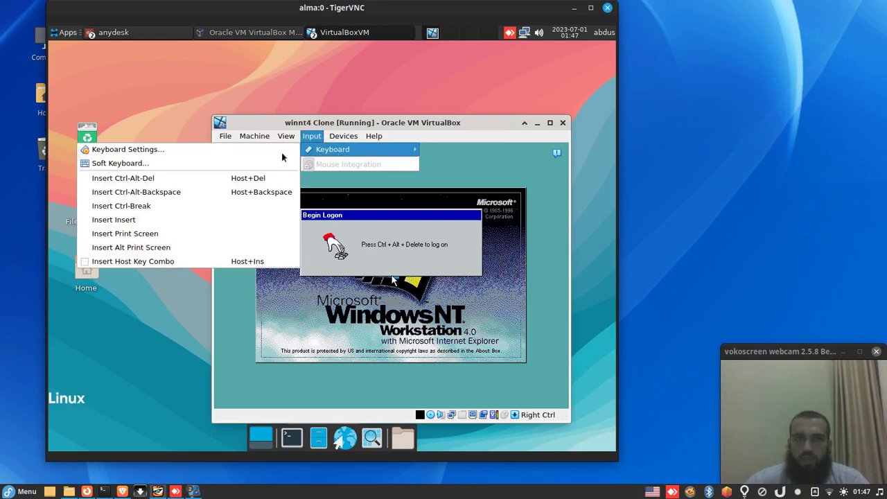
click(263, 179)
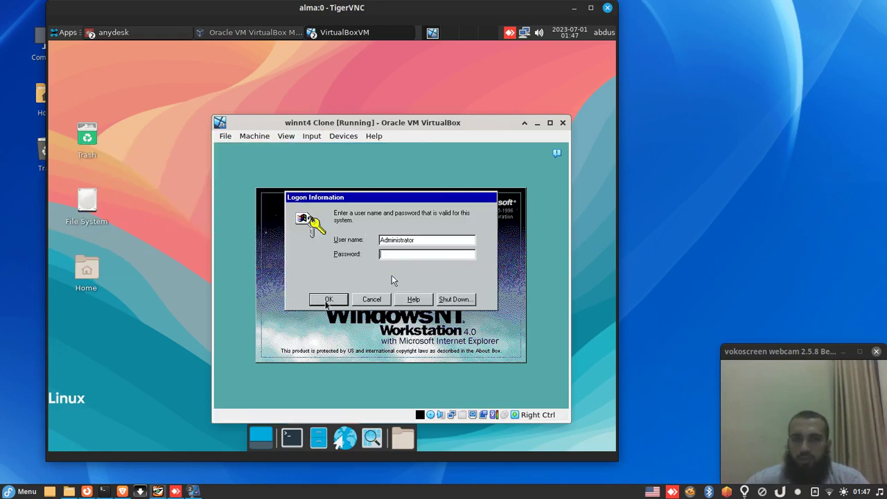
click(327, 305)
click(410, 340)
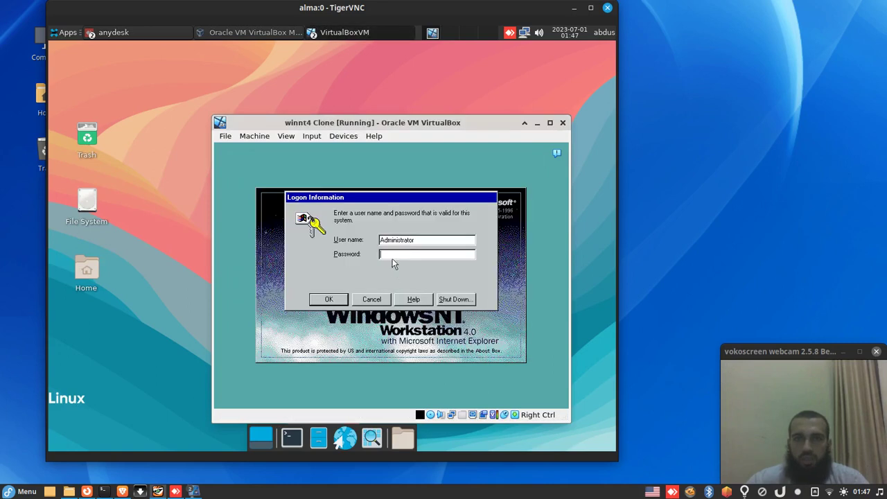
click(319, 300)
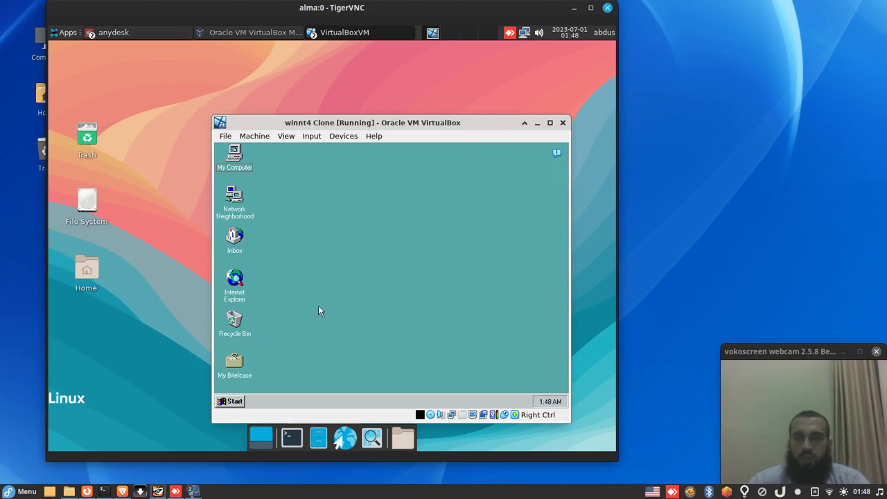
Install VirtualBox Guest Additions 7.0.8 from the E: drive into the default destination folder and reboot the guest.
double_click(233, 168)
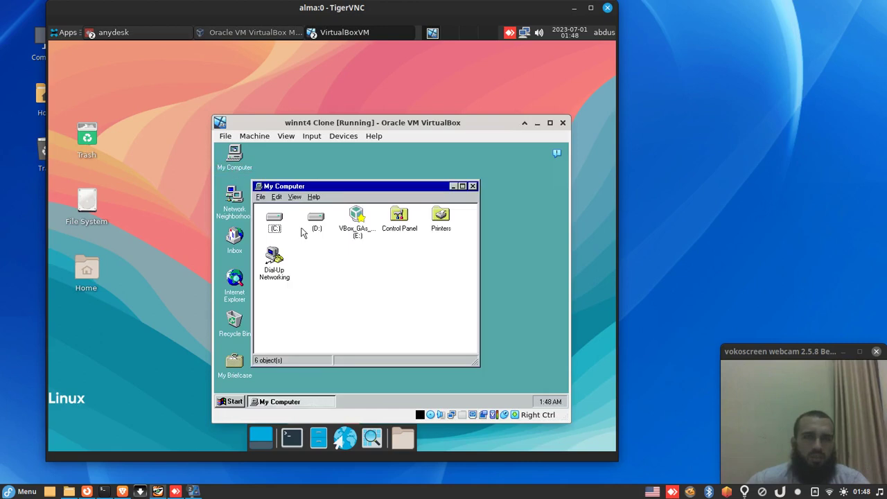
double_click(357, 234)
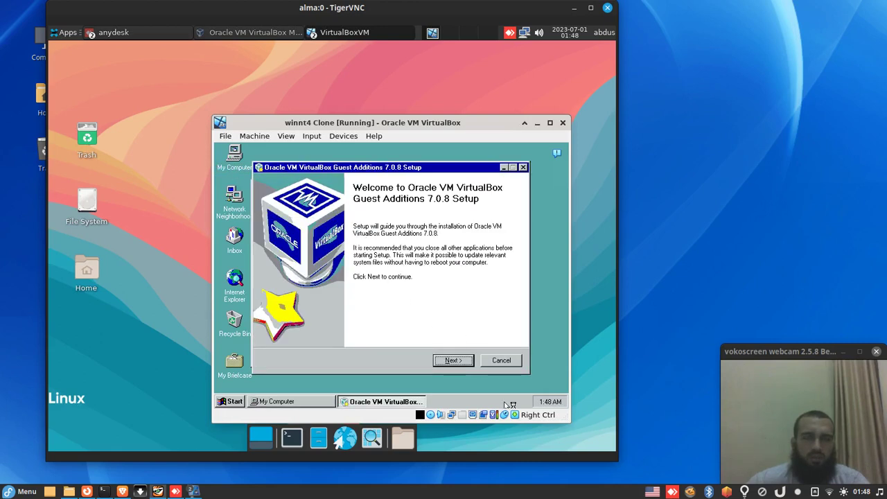
click(454, 361)
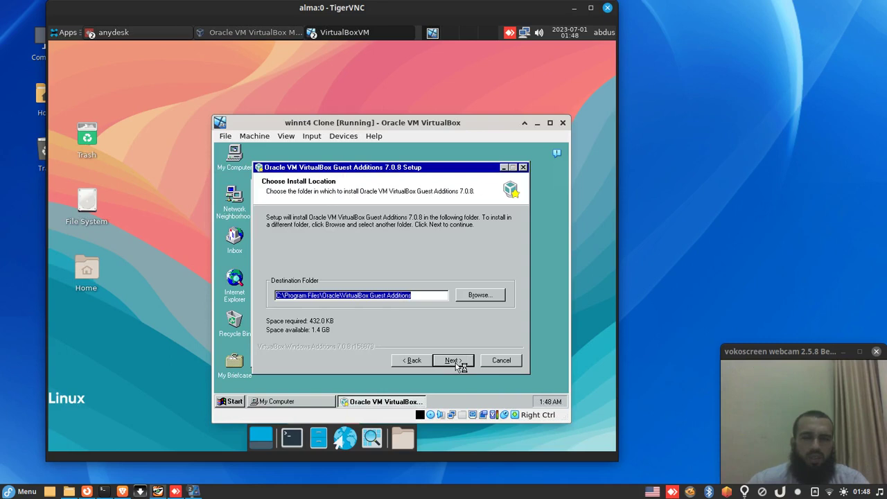
click(457, 362)
click(457, 362)
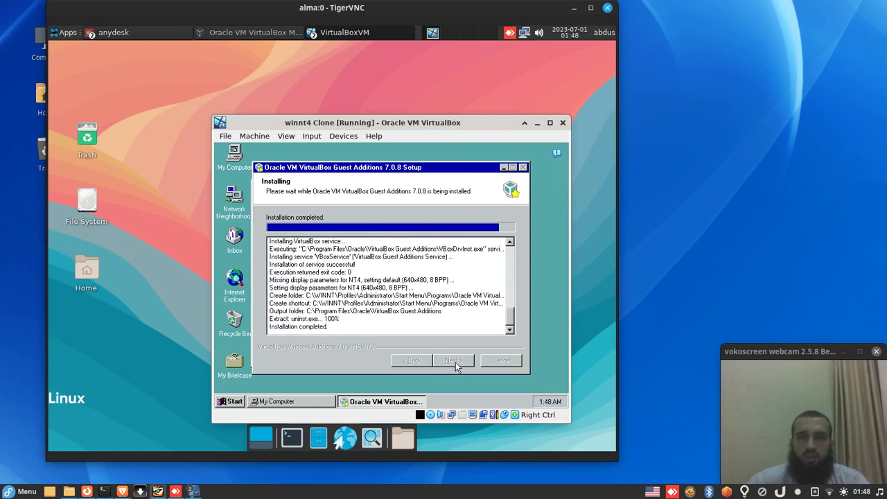
click(454, 362)
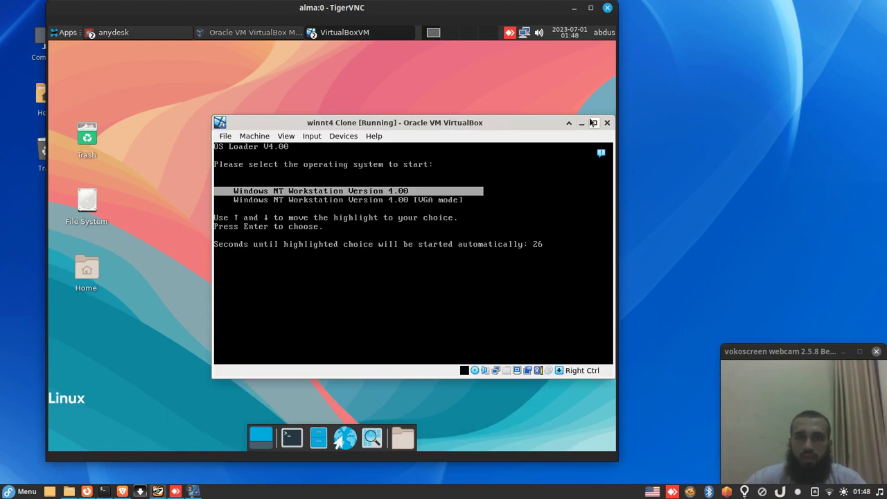
Maximize the virtual machine window and start the Windows NT Workstation Version 4.00 boot entry.
click(594, 122)
key(Return)
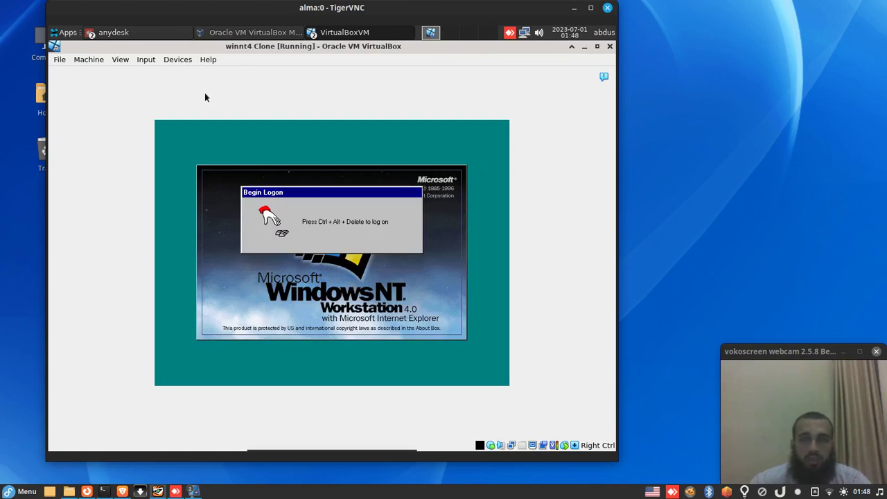
Log on as Administrator after sending Ctrl-Alt-Del to the guest, and close the My Computer and display settings windows.
click(172, 64)
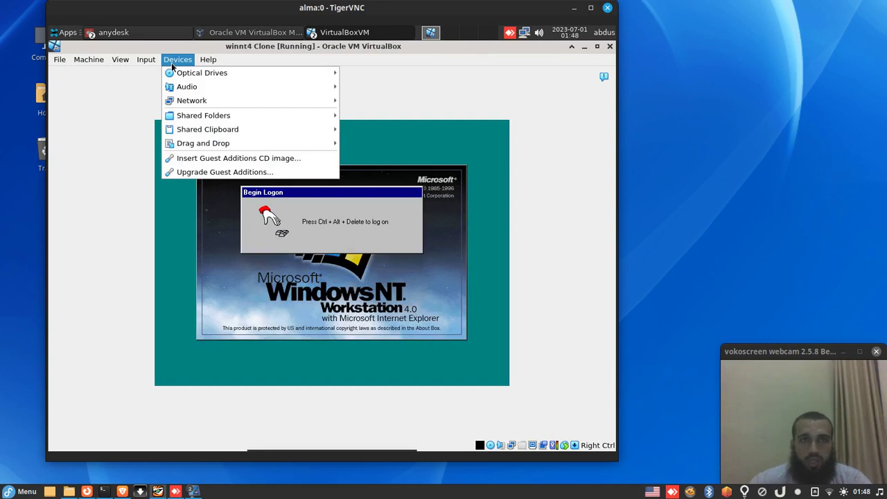
mouse_move(146, 61)
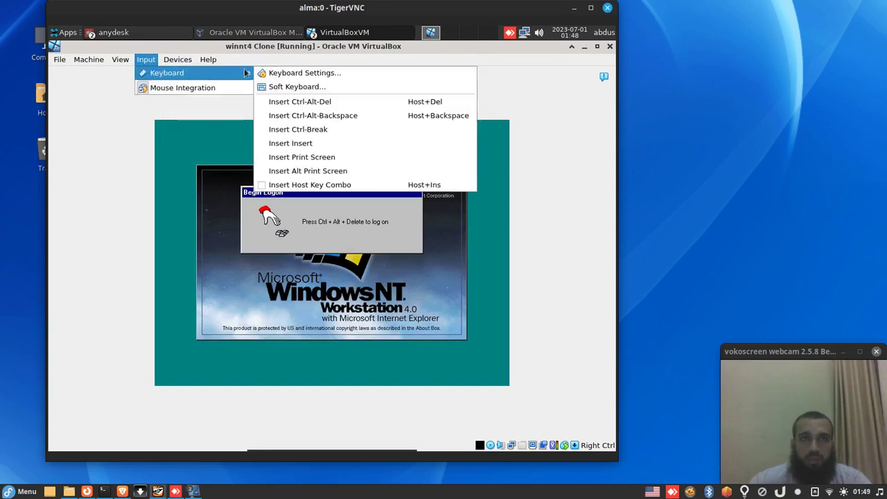
click(291, 102)
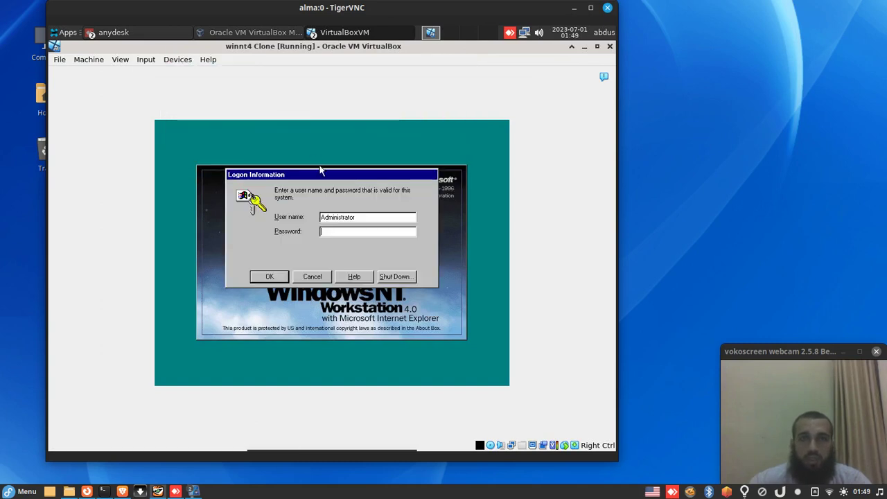
click(270, 277)
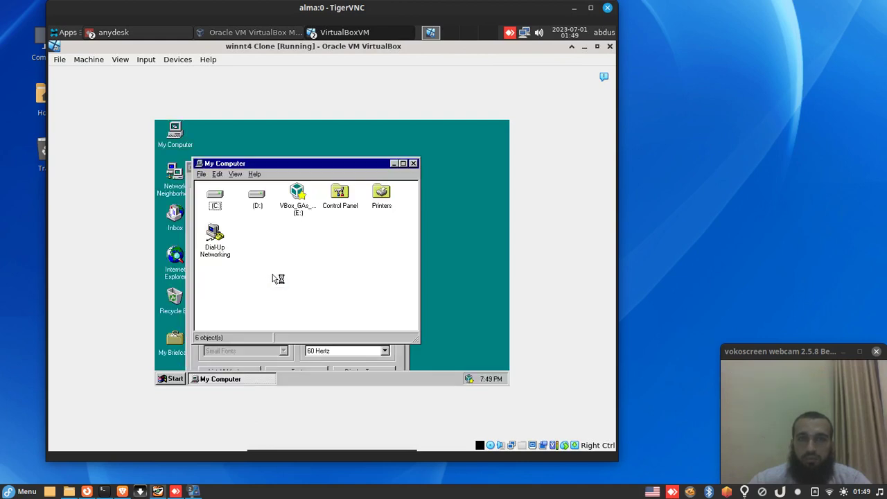
click(414, 164)
click(402, 167)
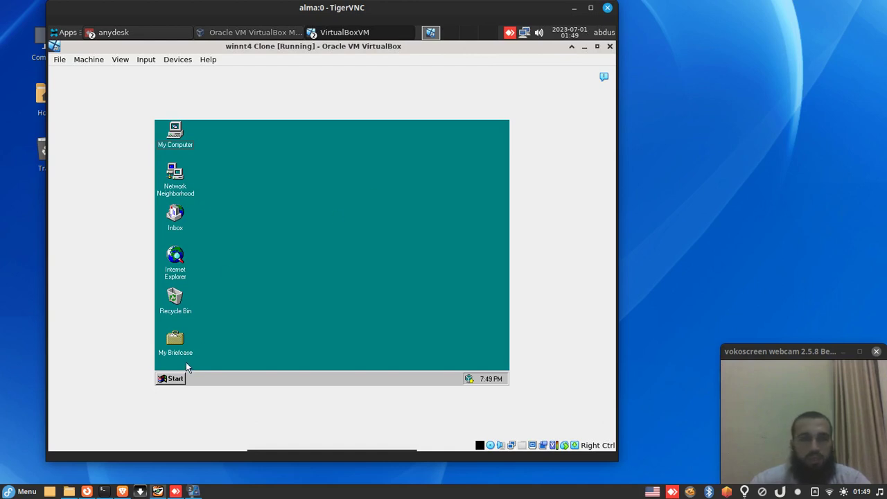
Set the guest display to True Color with an 800 by 600 pixel desktop area and apply it without testing.
right_click(308, 270)
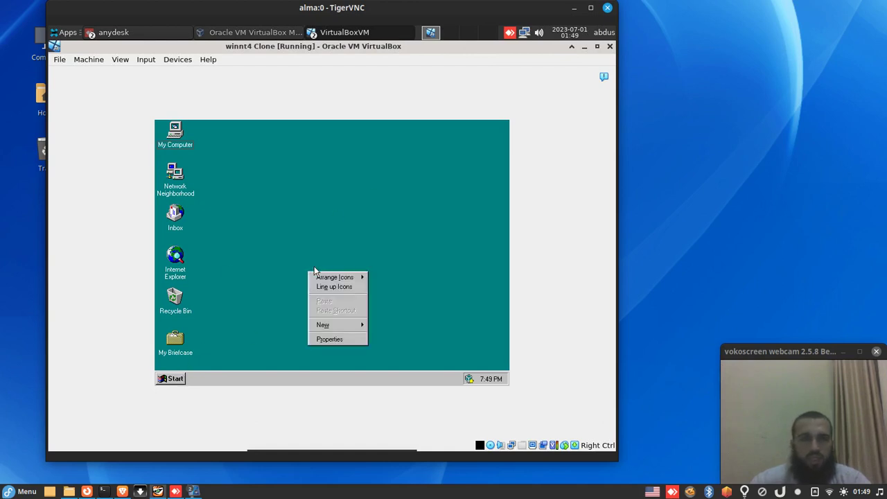
click(338, 338)
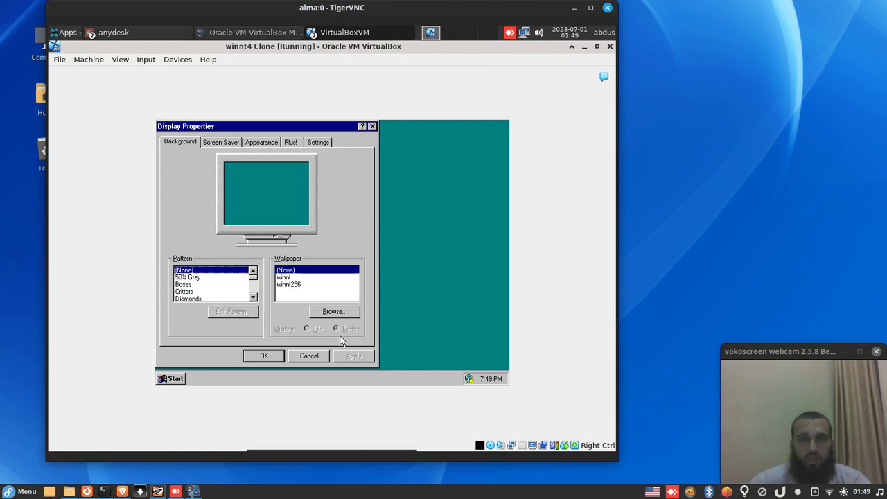
click(317, 142)
click(252, 271)
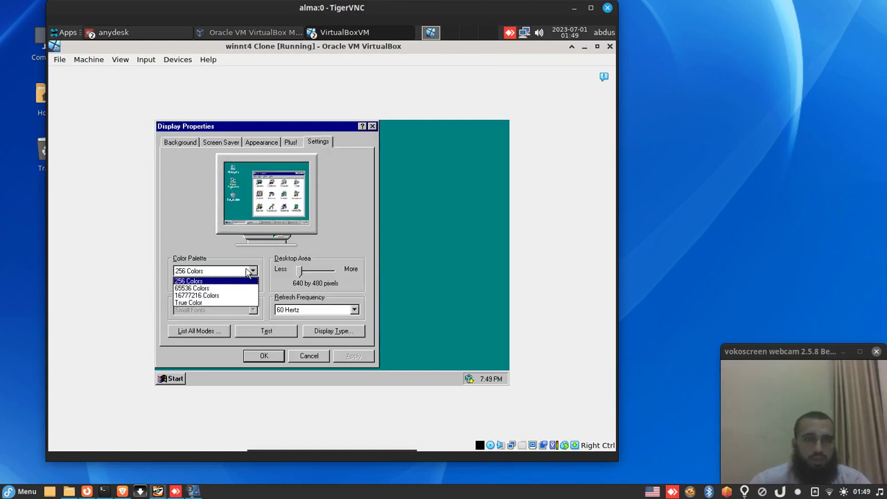
click(232, 303)
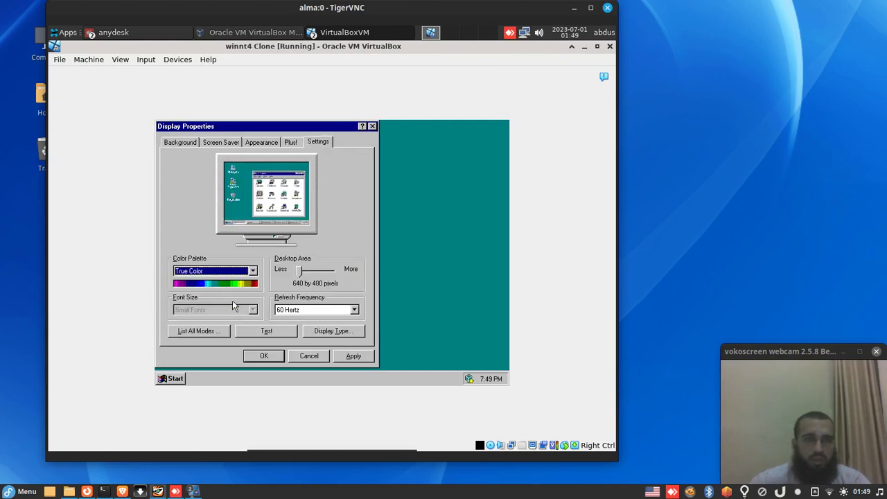
click(326, 271)
click(354, 354)
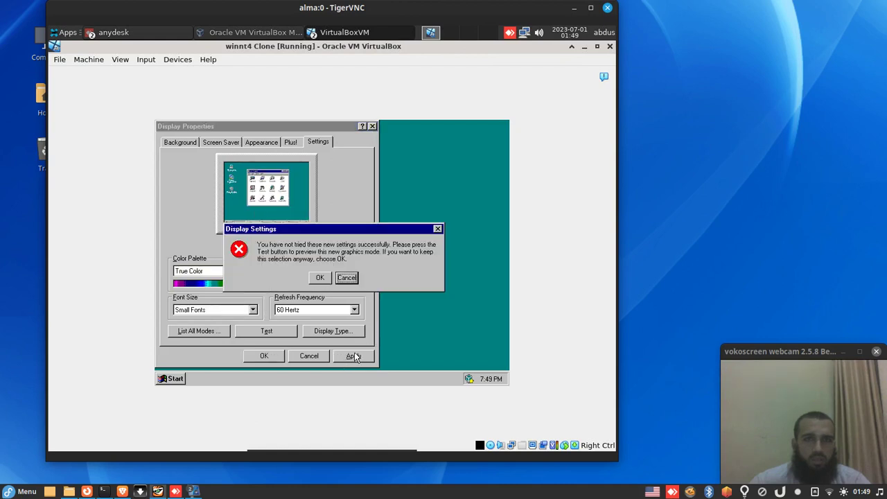
click(320, 278)
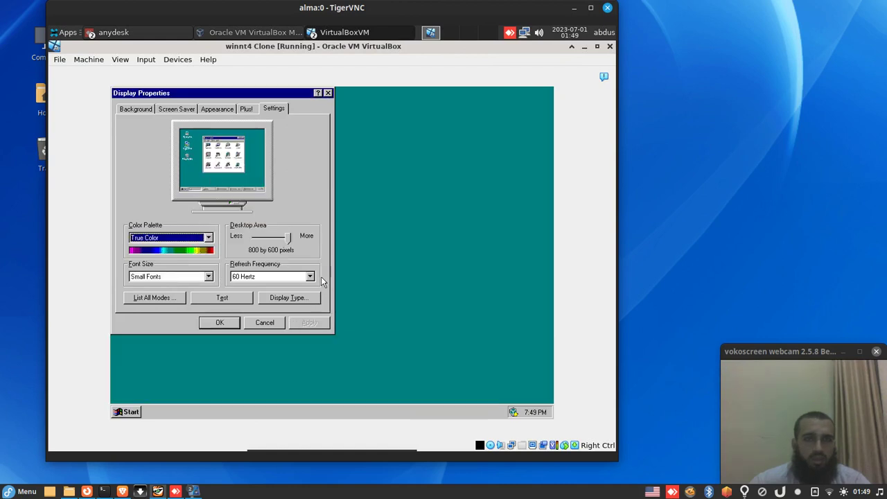
Check the colour palette choices in the display settings, keep True Color and close the dialog with the settings accepted.
click(207, 239)
click(207, 238)
click(220, 323)
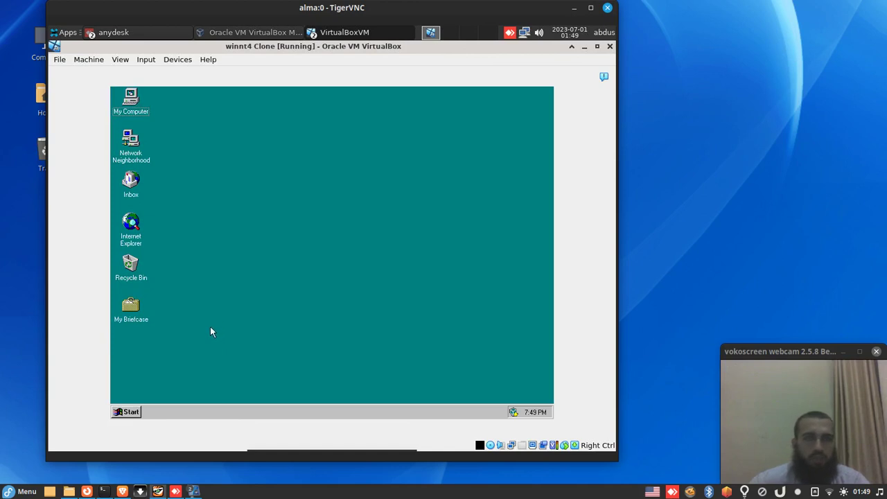
Open the guest's Network configuration from Control Panel and begin installing Windows NT Networking as wired to the network.
click(130, 412)
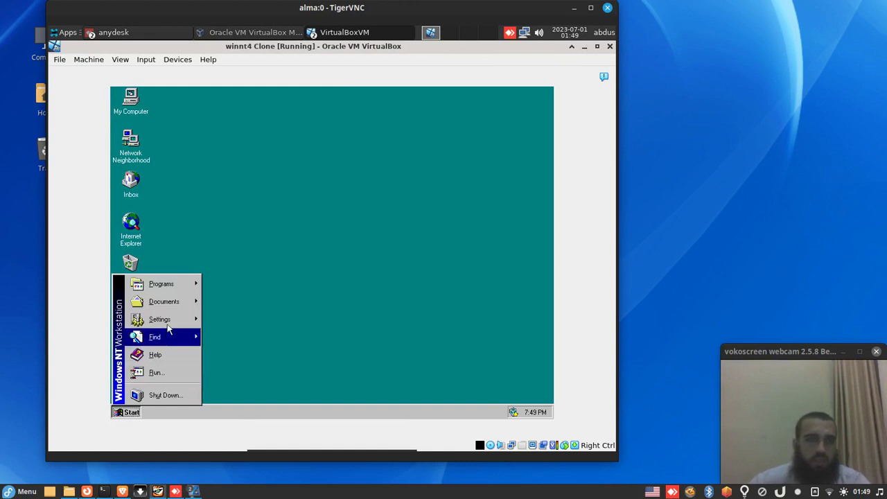
mouse_move(169, 327)
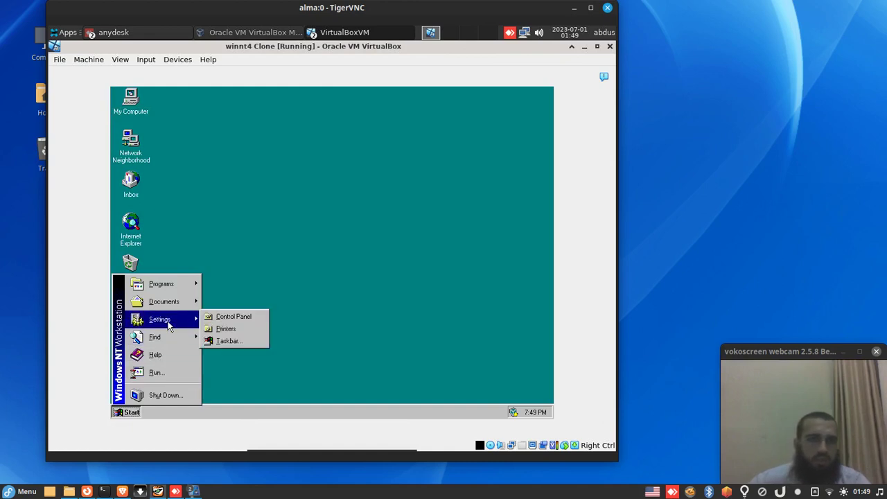
click(214, 319)
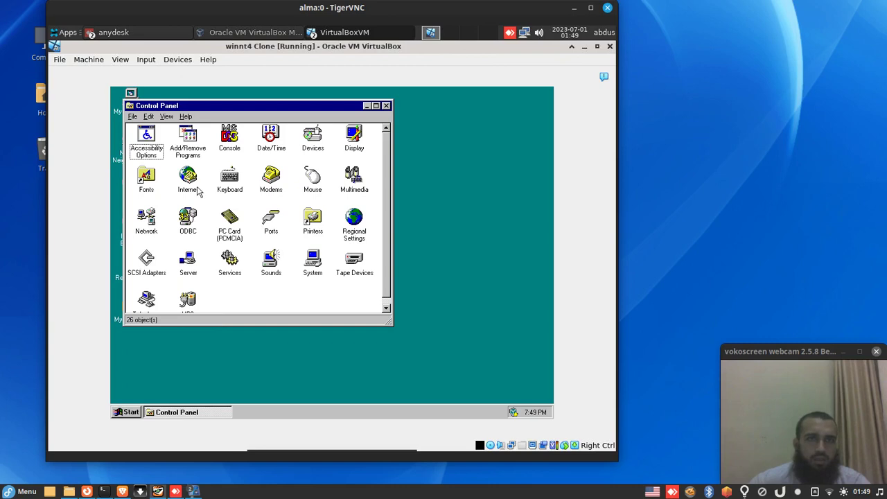
click(150, 220)
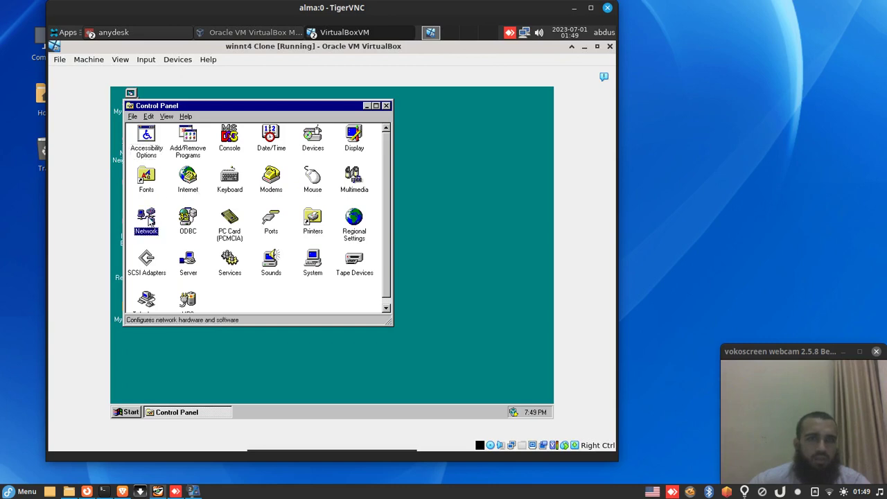
double_click(155, 228)
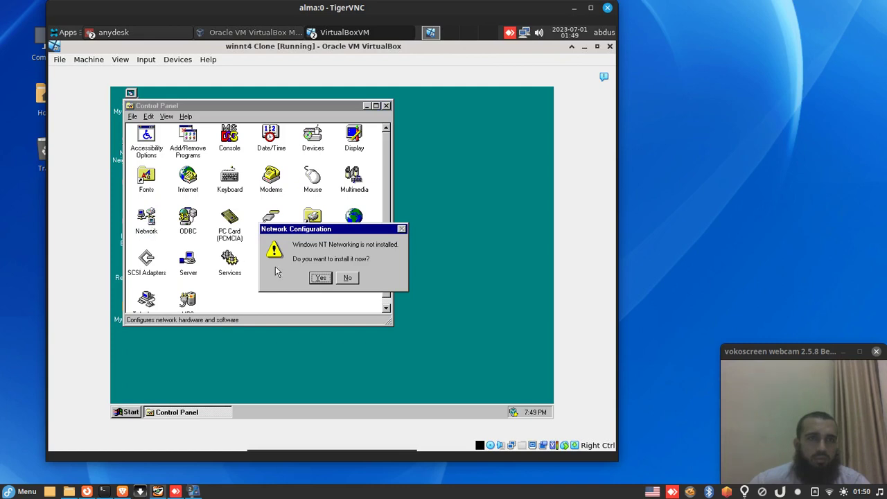
click(320, 278)
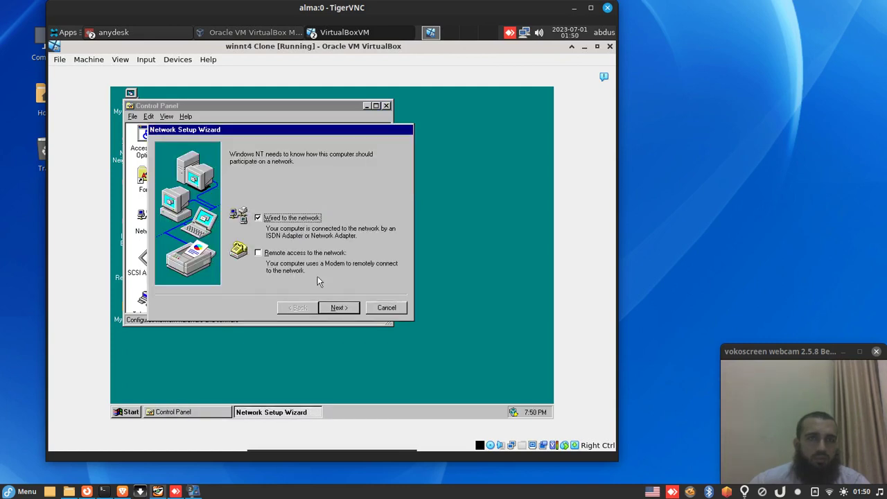
click(355, 310)
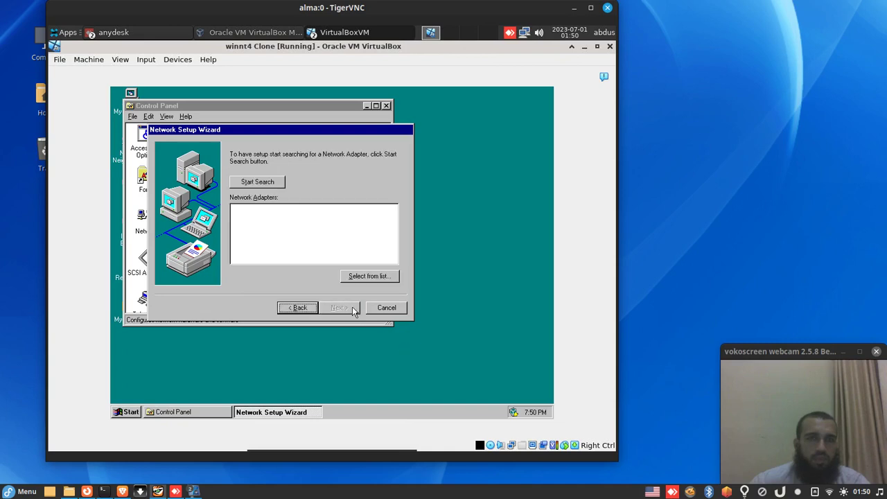
Search for the network adapter, accept the AMD PCNET Family Ethernet Adapter with TCP/IP Protocol and the default services, and start installing the components.
click(258, 183)
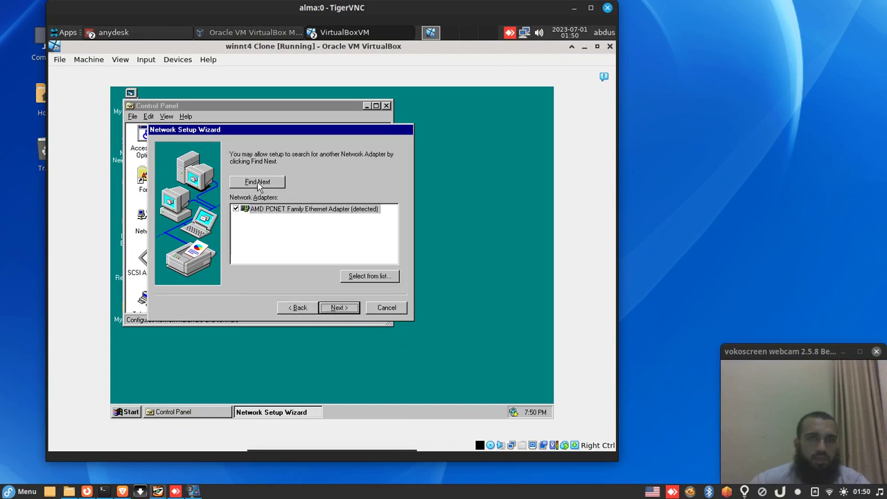
click(338, 308)
click(338, 308)
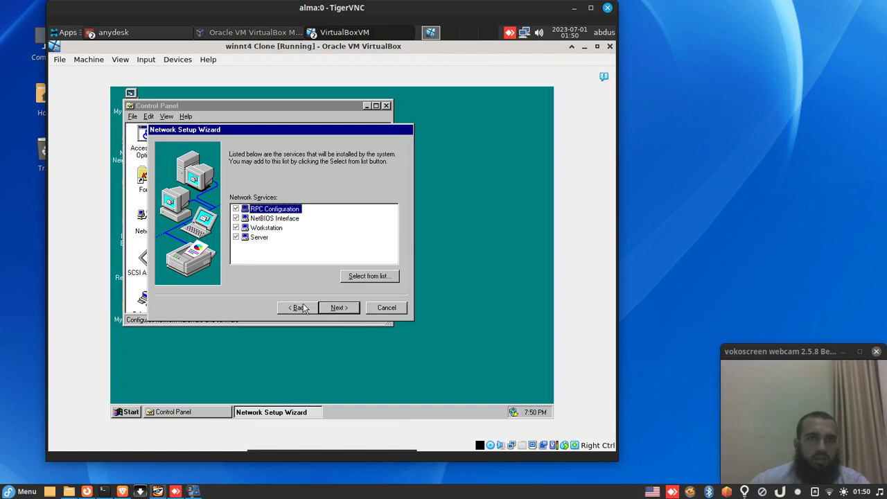
click(303, 310)
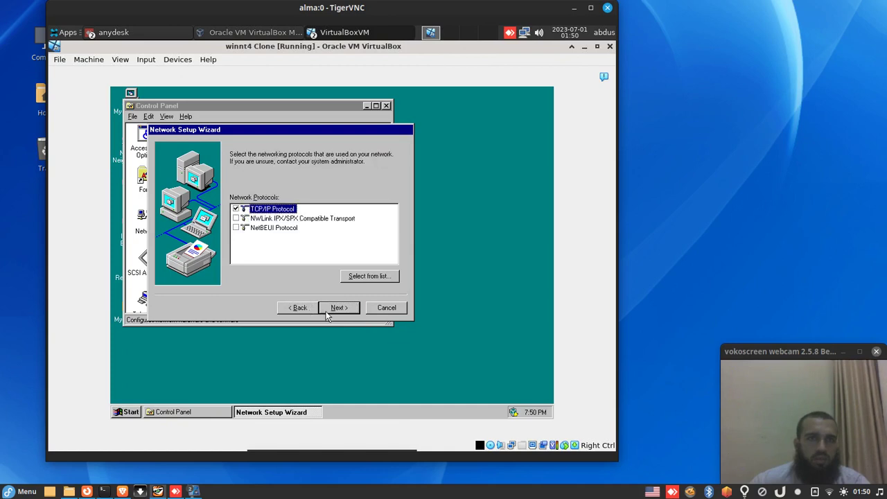
click(330, 311)
click(329, 311)
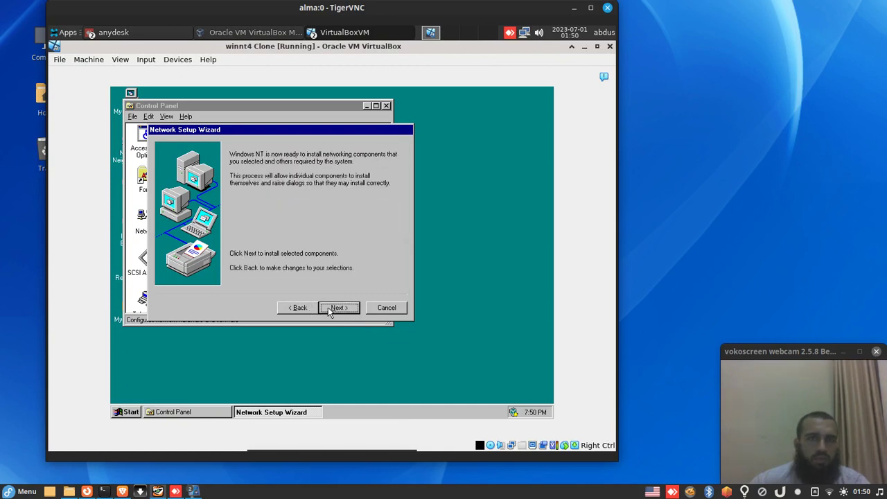
click(329, 310)
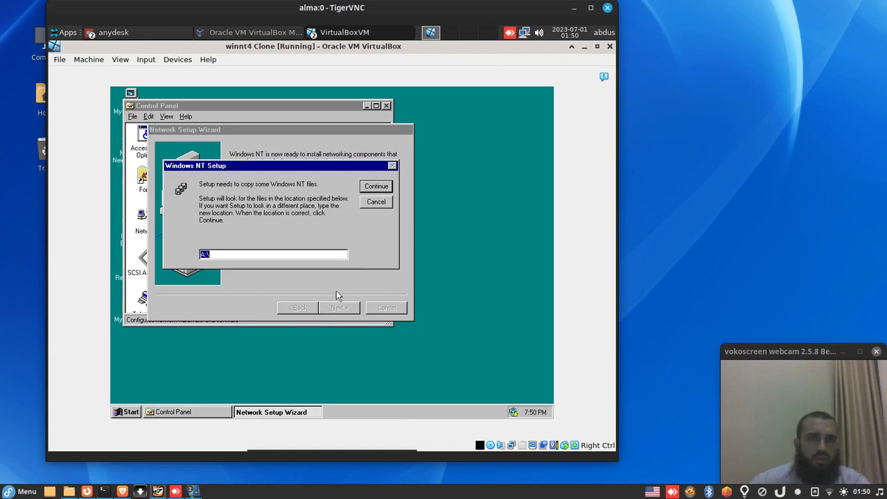
Insert Windows NT 4.iso into the virtual optical drive and close the Windows NT CD-ROM autorun window.
click(490, 445)
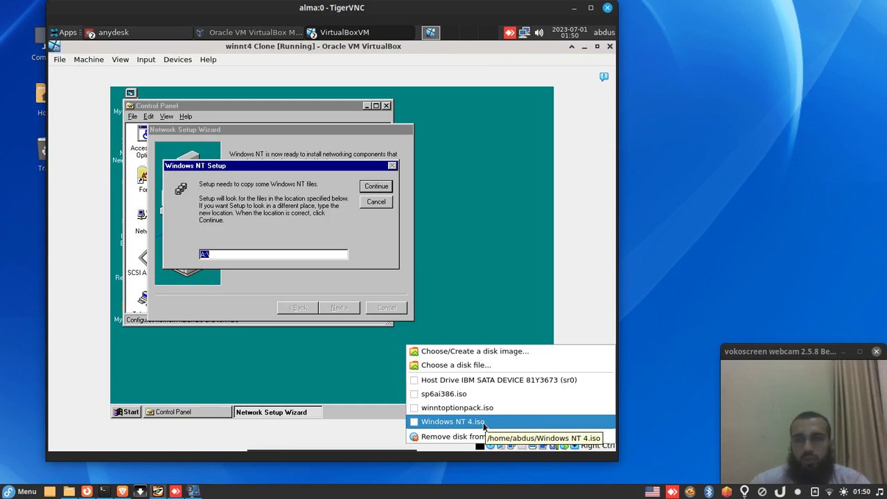
click(484, 424)
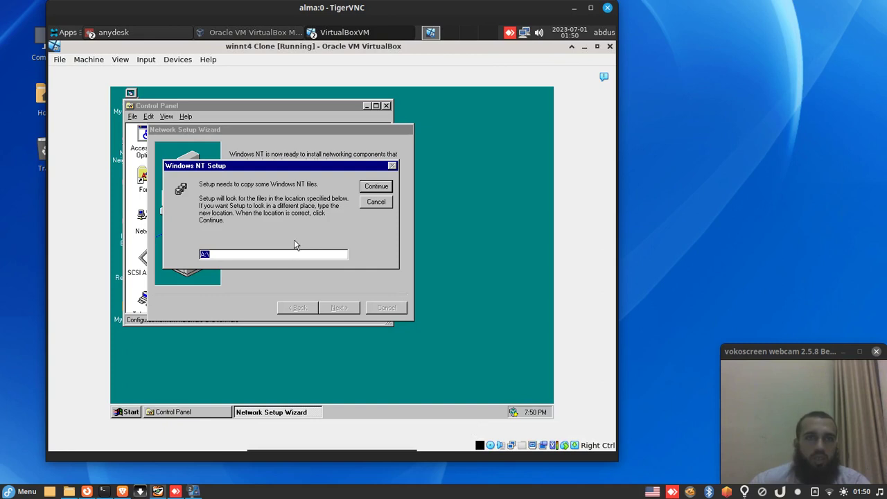
click(131, 412)
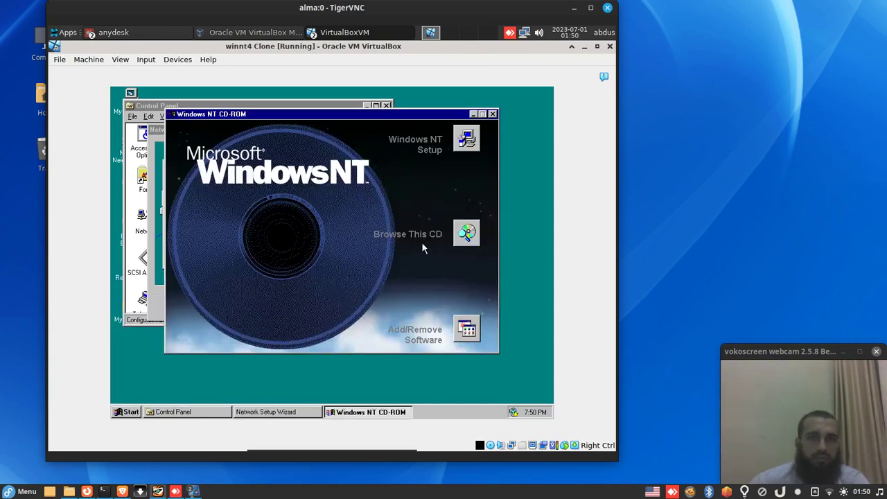
click(491, 114)
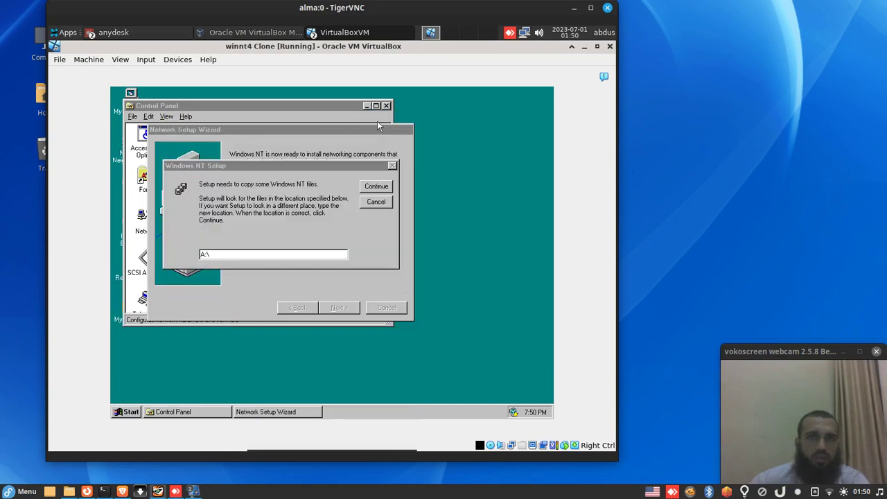
Check the CD drive letter in My Computer, set the setup files location to e:\ and continue copying.
double_click(130, 96)
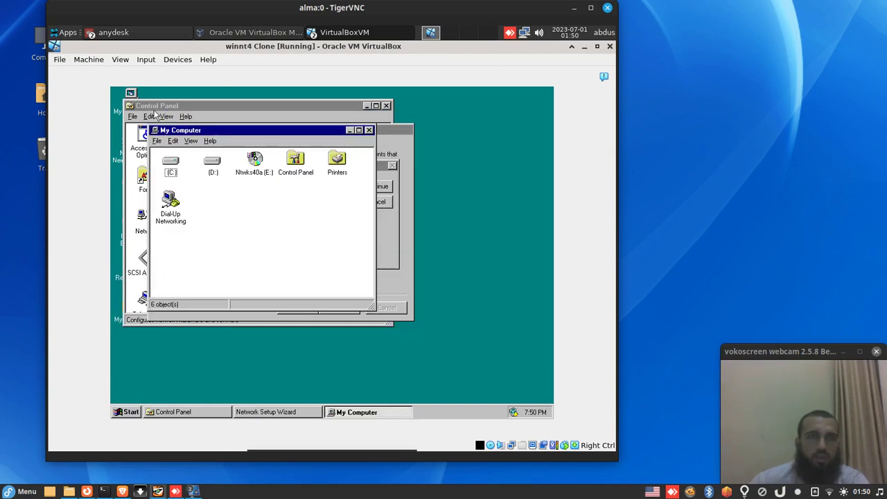
click(400, 227)
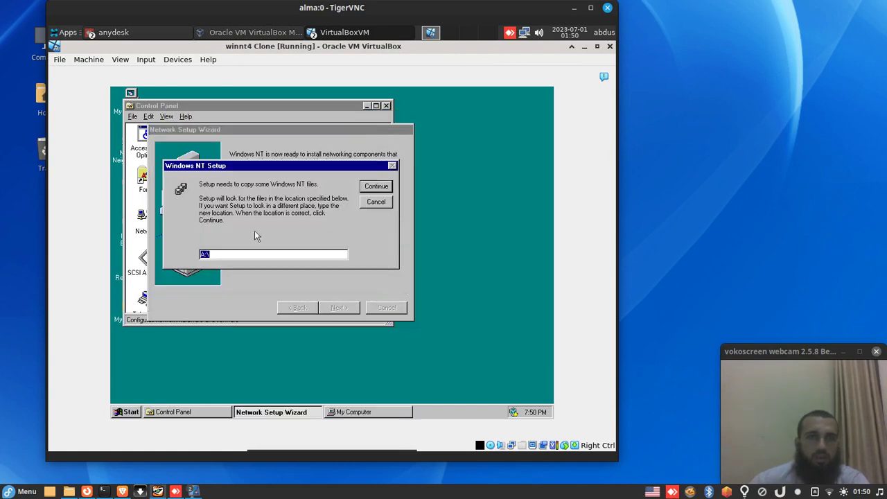
click(205, 255)
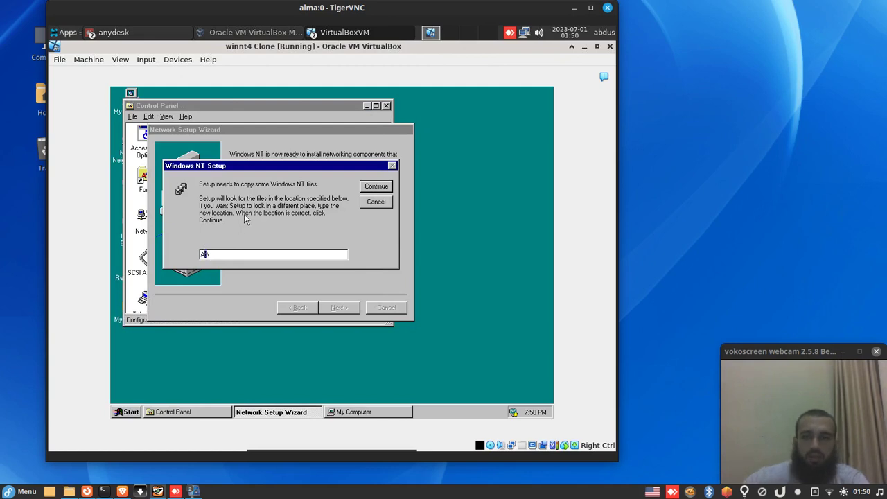
text(e)
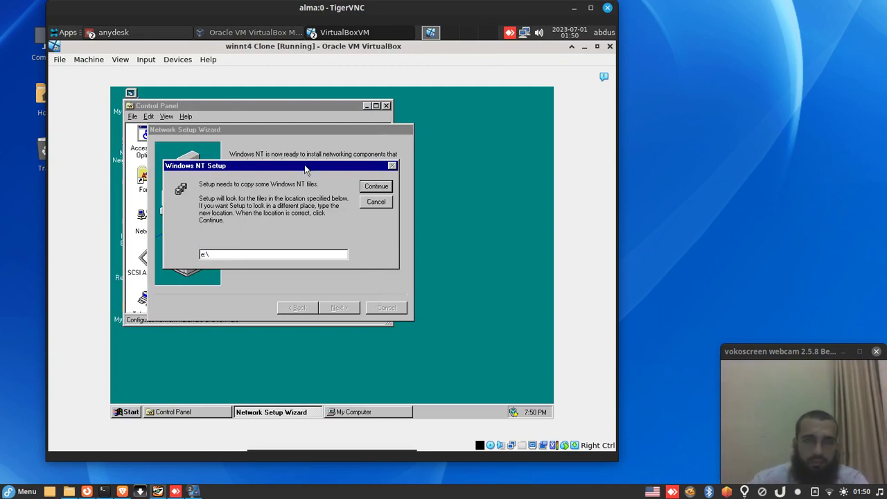
click(375, 187)
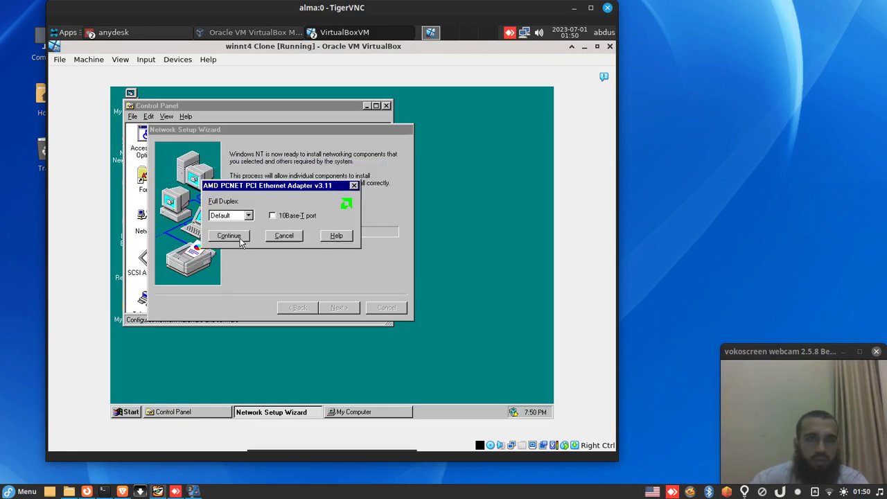
Accept the Ethernet adapter's default settings, use DHCP for TCP/IP and start the network.
click(239, 238)
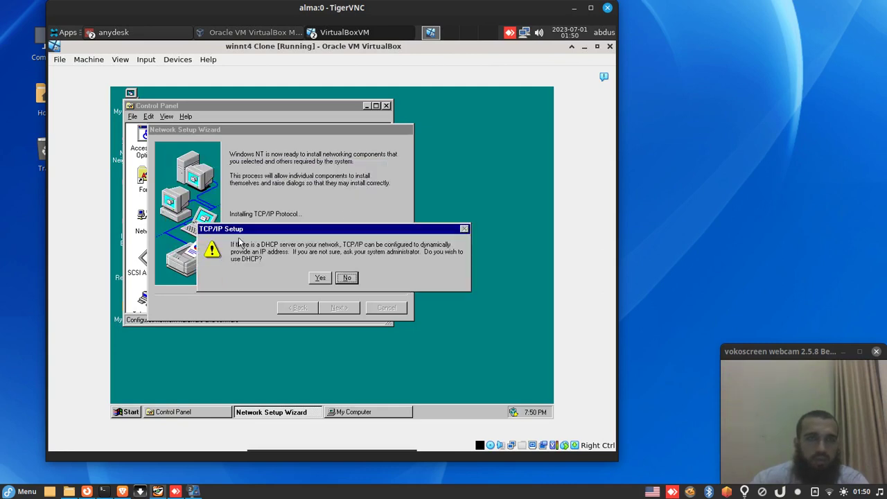
click(320, 278)
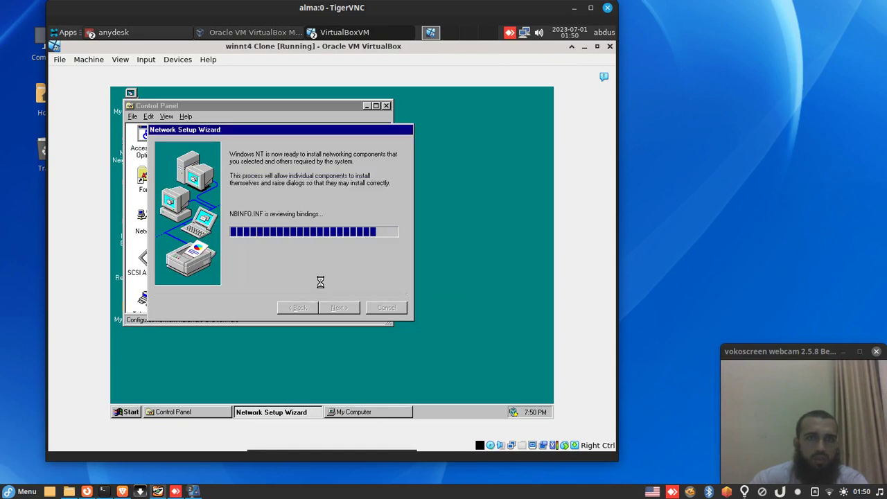
click(339, 309)
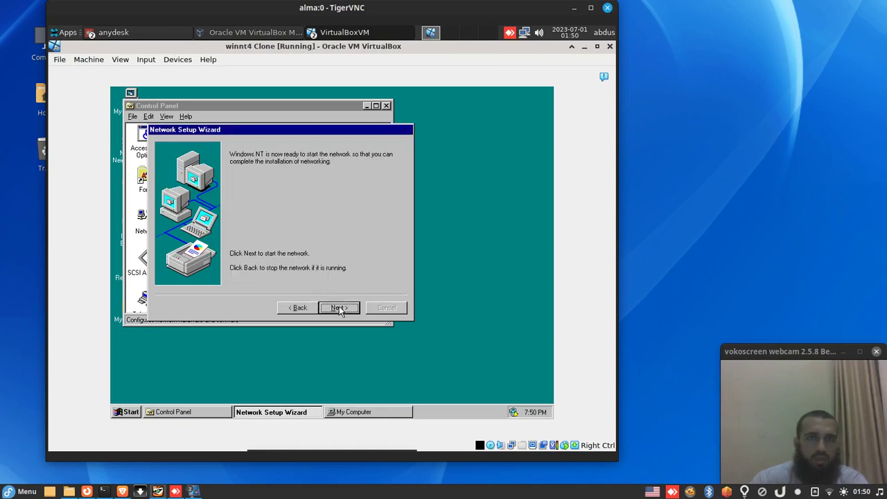
click(338, 309)
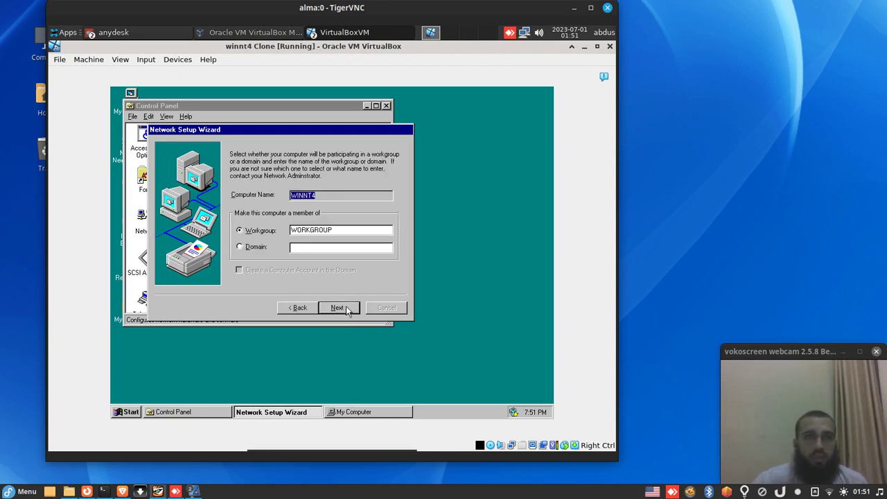
Keep the computer in the workgroup WORKGROUP, finish the network setup and restart the guest.
click(338, 307)
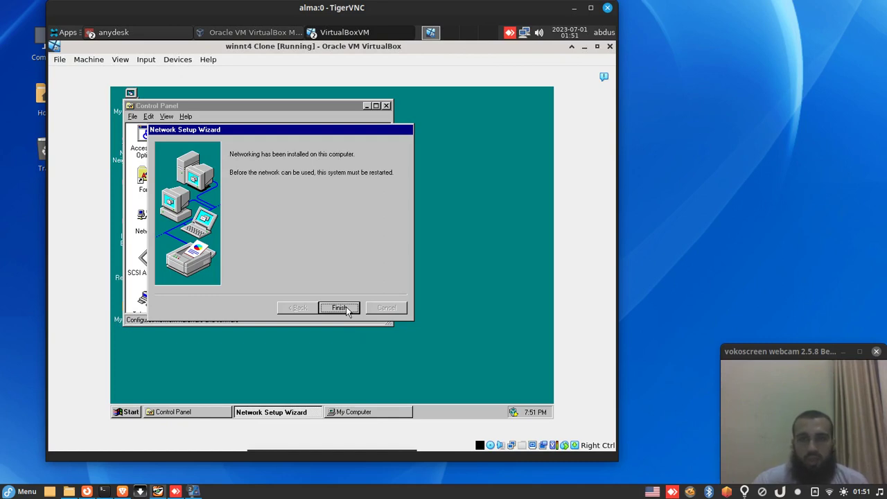
click(346, 309)
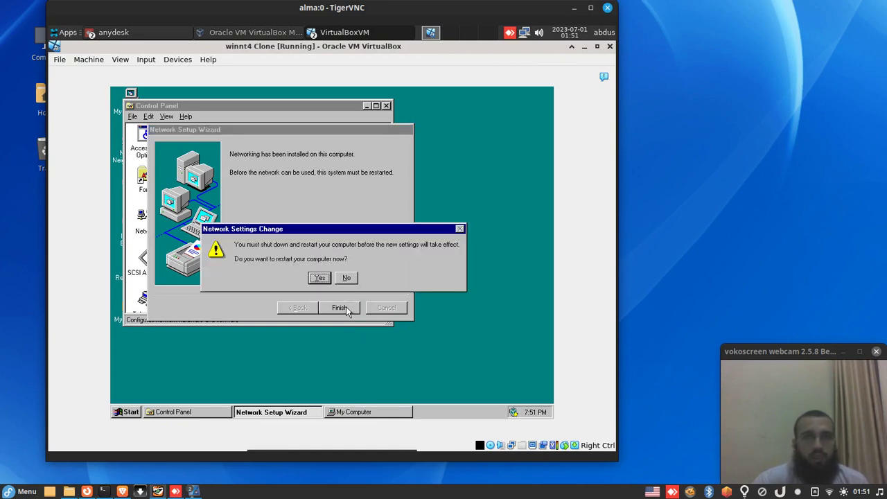
click(317, 279)
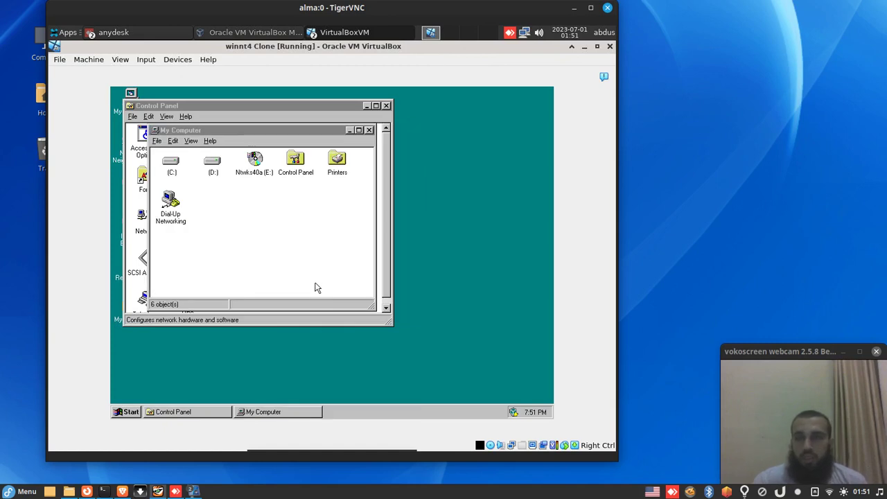
Eject Windows NT 4.iso from the virtual optical drive and check the drive's disk list.
click(490, 445)
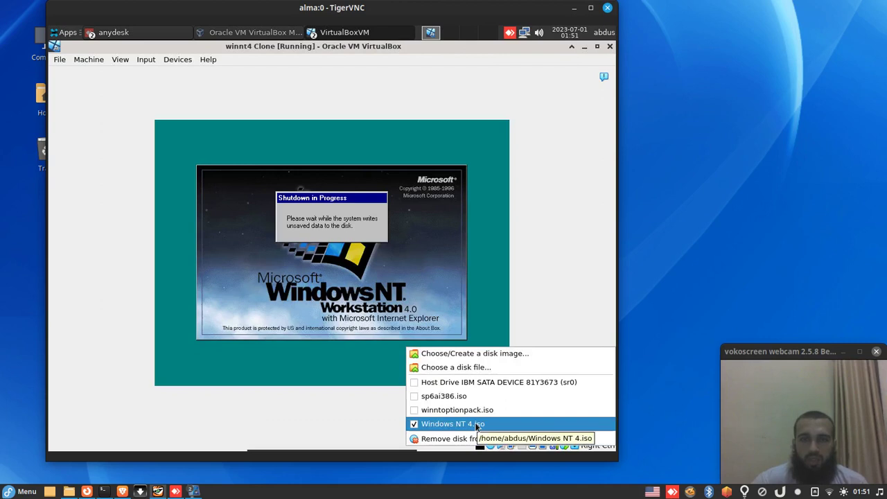
click(476, 424)
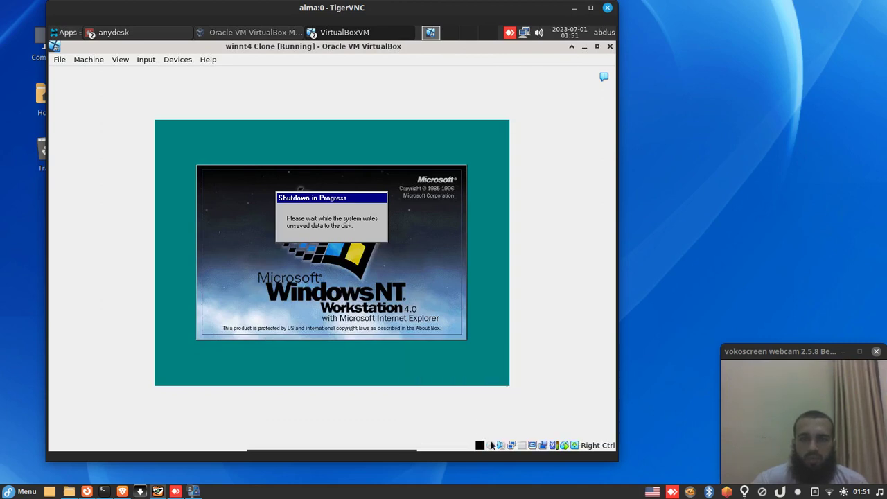
click(490, 447)
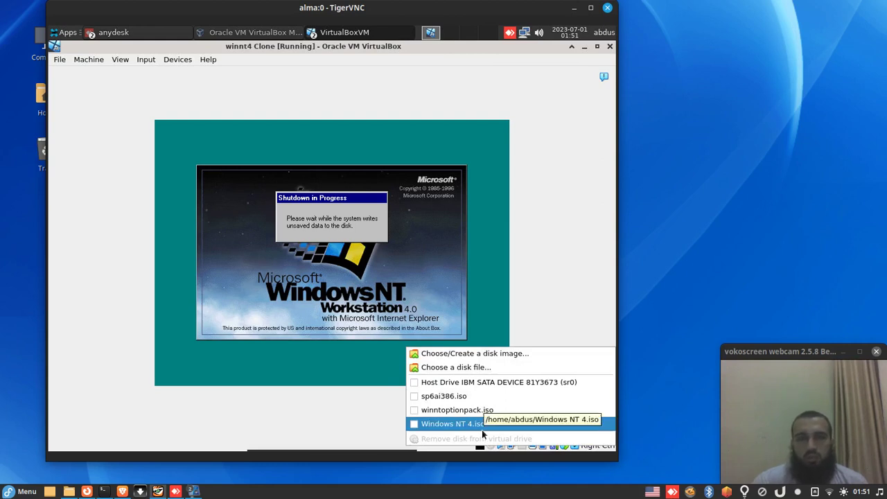
click(344, 374)
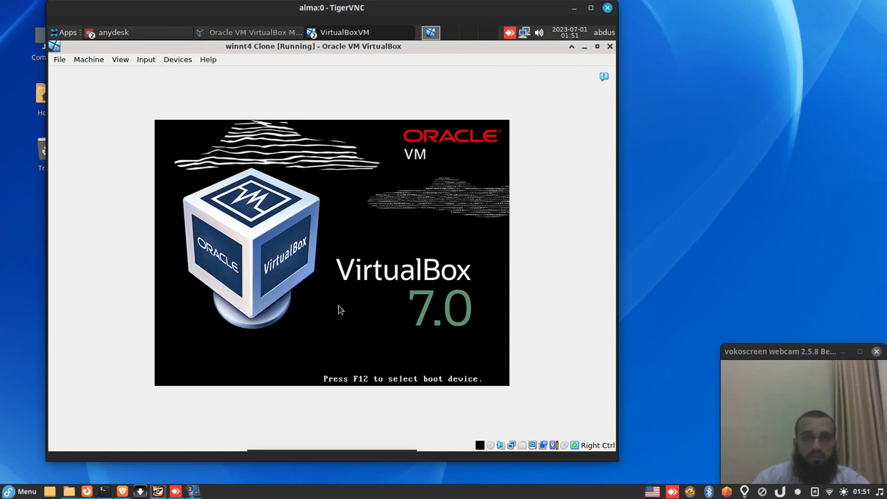
Start Windows NT and send Ctrl-Alt-Del to the guest, logging on with the Administrator account.
key(Return)
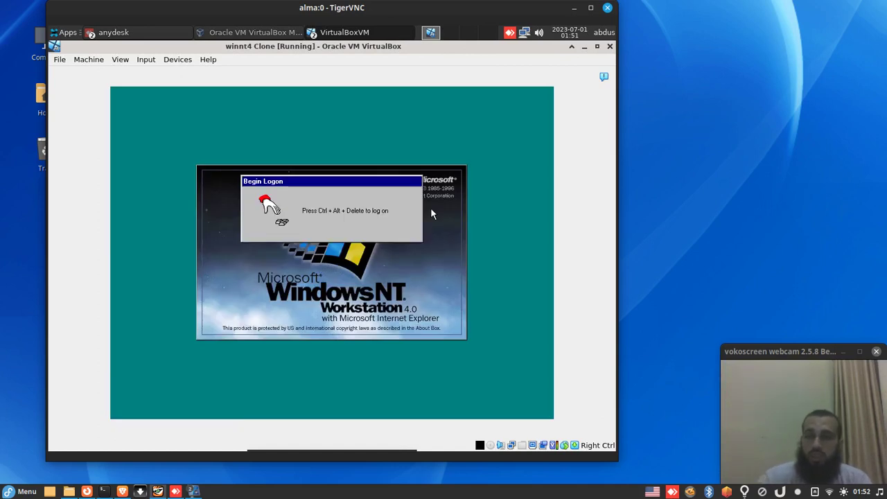
click(153, 62)
mouse_move(183, 73)
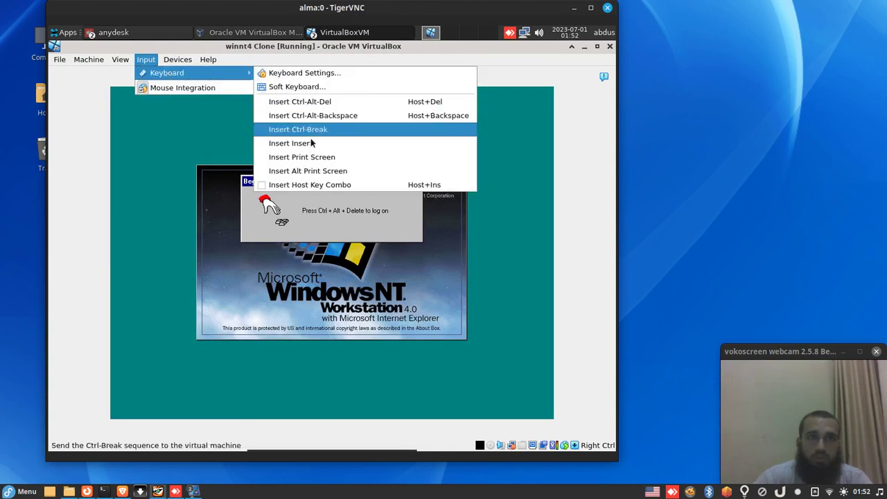
click(320, 104)
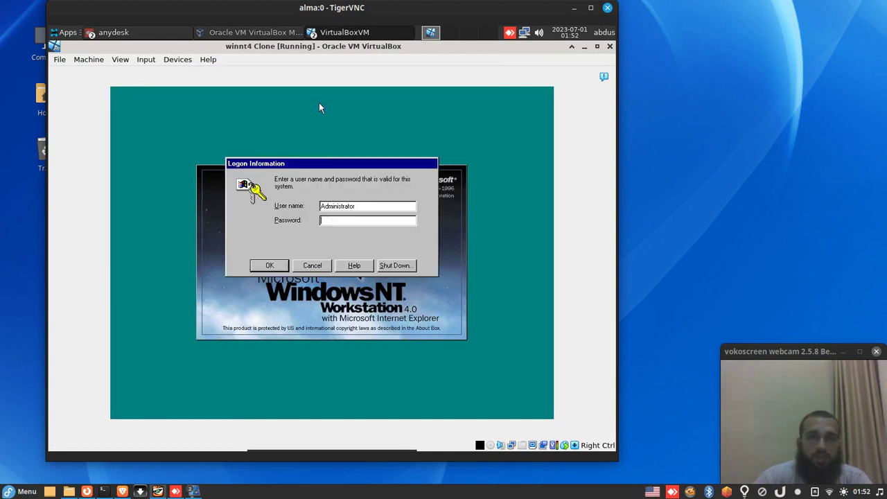
click(279, 265)
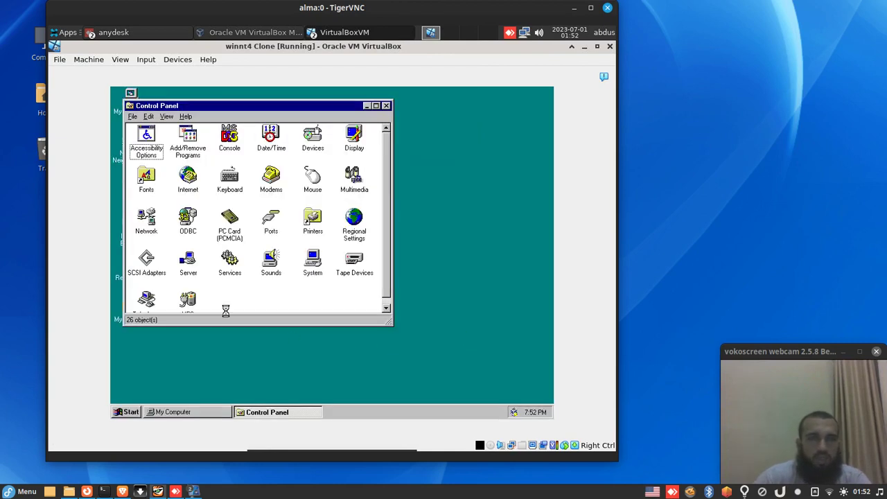
Open the Network settings and examine the list of installable network services without adding one.
double_click(156, 237)
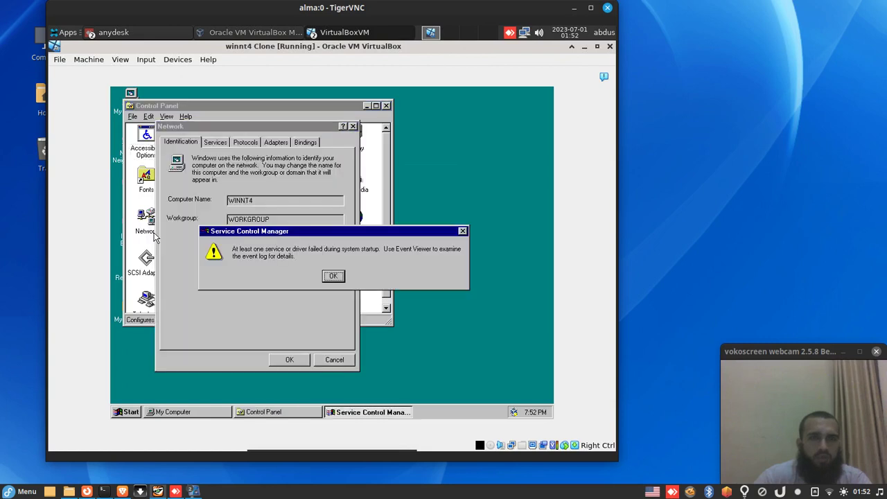
click(331, 277)
click(216, 143)
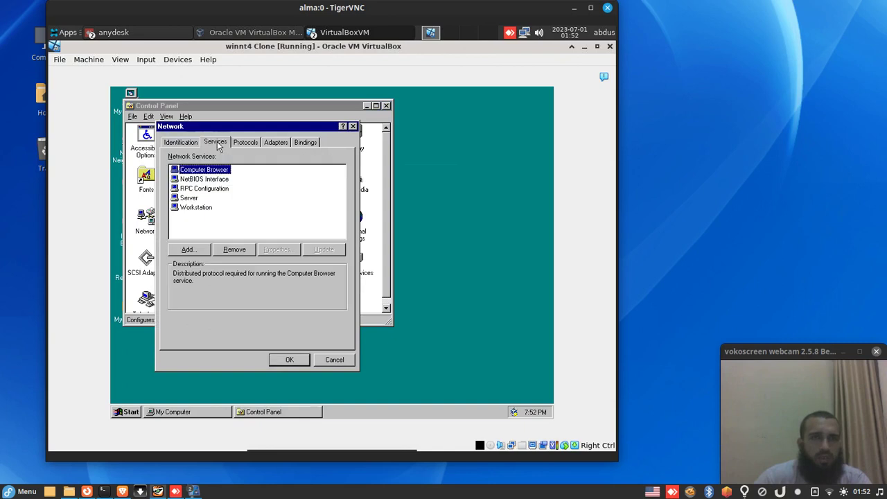
click(196, 249)
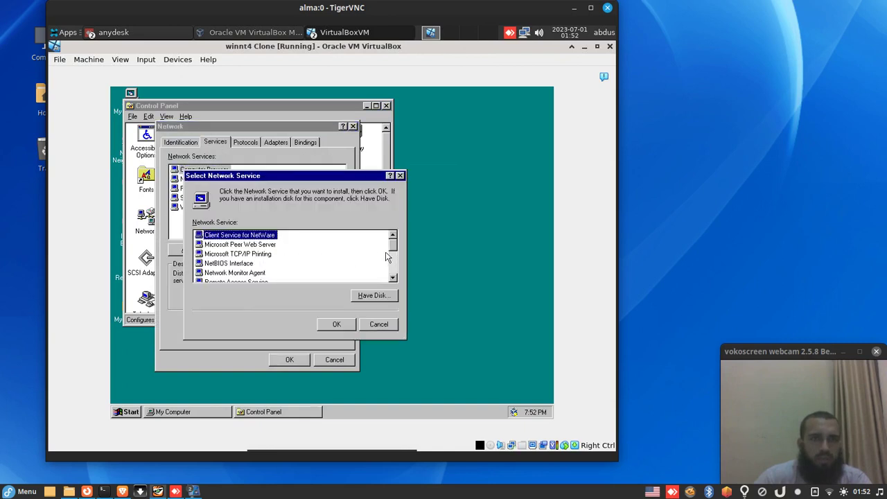
drag(396, 248, 399, 279)
scroll(404, 247, up, 4)
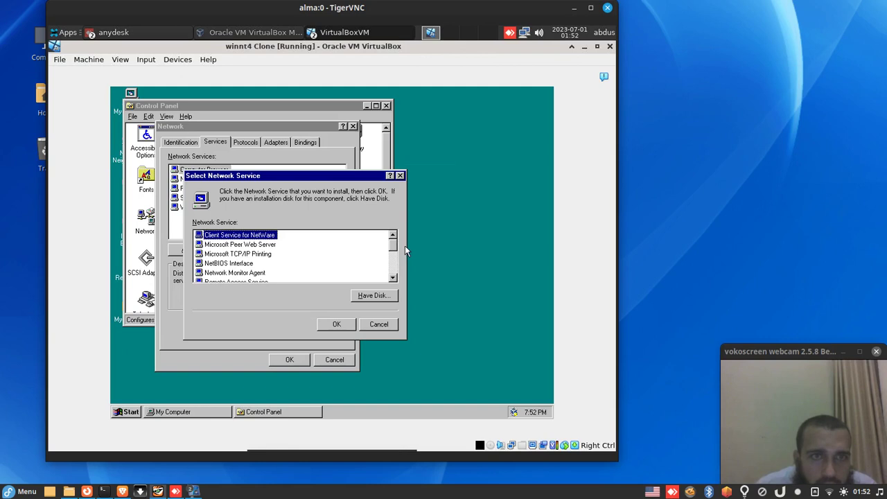
click(267, 245)
mouse_move(393, 251)
mouse_down()
mouse_move(397, 276)
mouse_move(392, 249)
mouse_up()
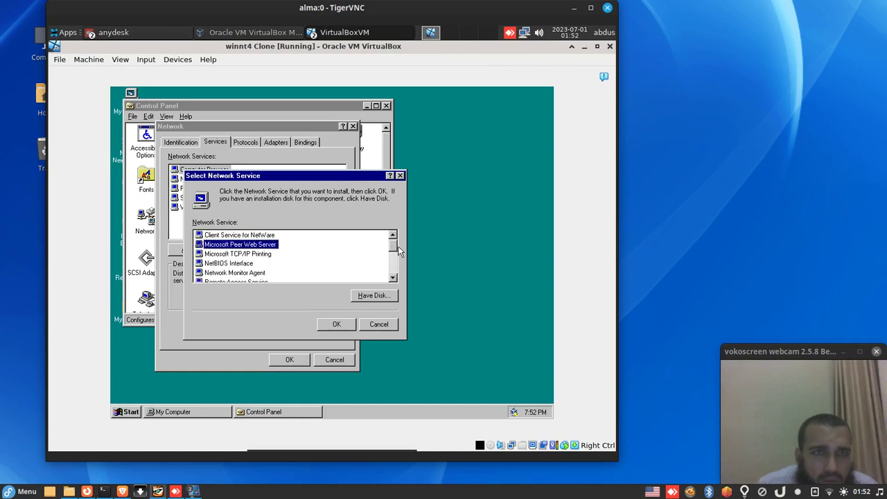
click(378, 324)
Examine the list of installable network protocols without adding one.
click(257, 143)
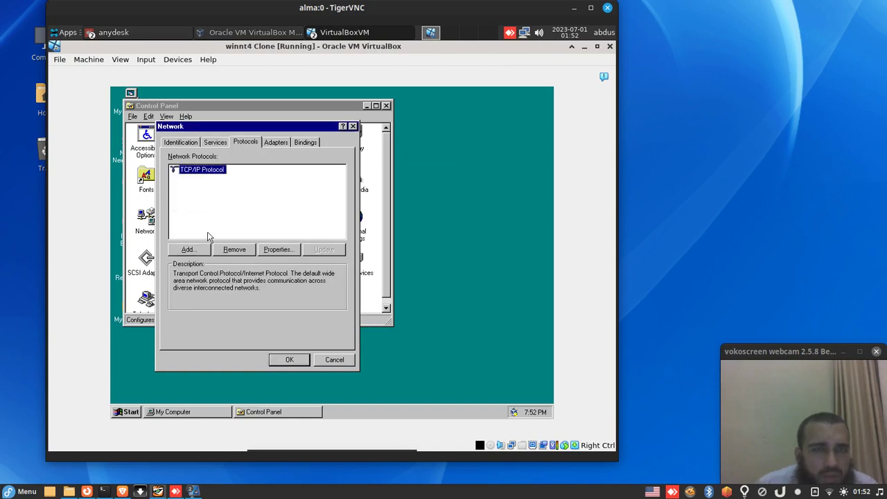
click(197, 251)
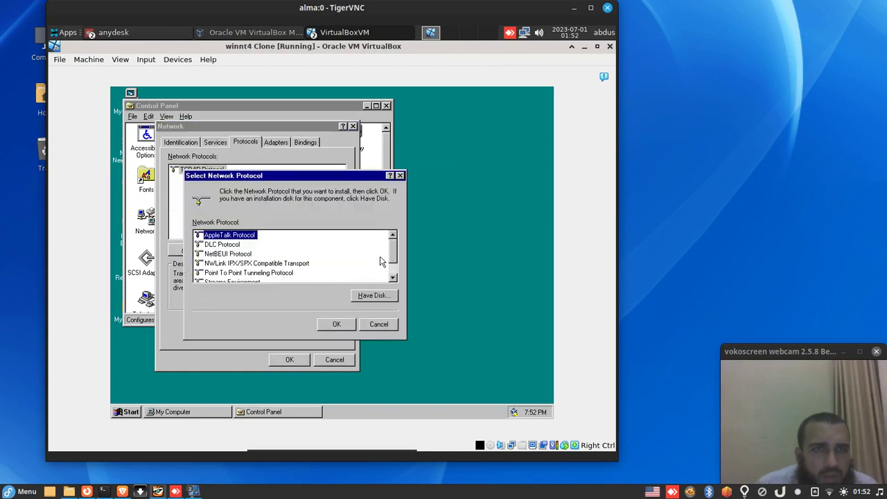
scroll(388, 258, down, 1)
scroll(388, 258, up, 1)
click(374, 327)
Add Microsoft Peer Web Server as a network service.
click(215, 142)
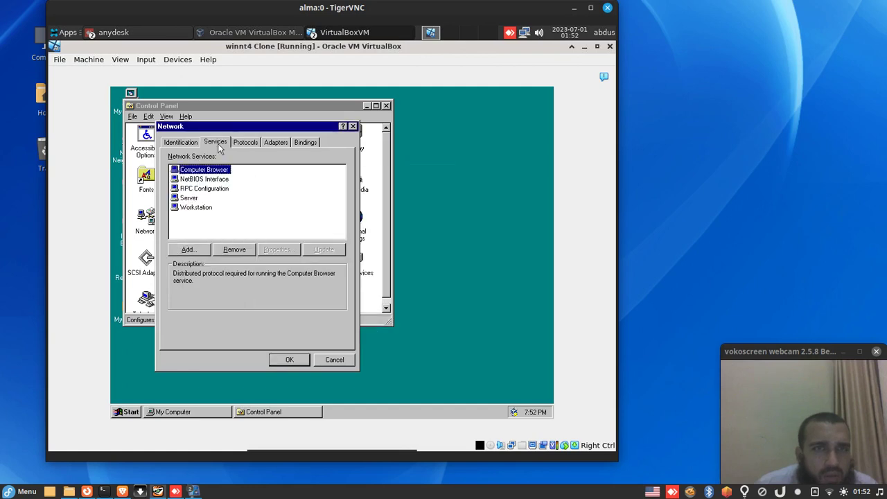
click(194, 250)
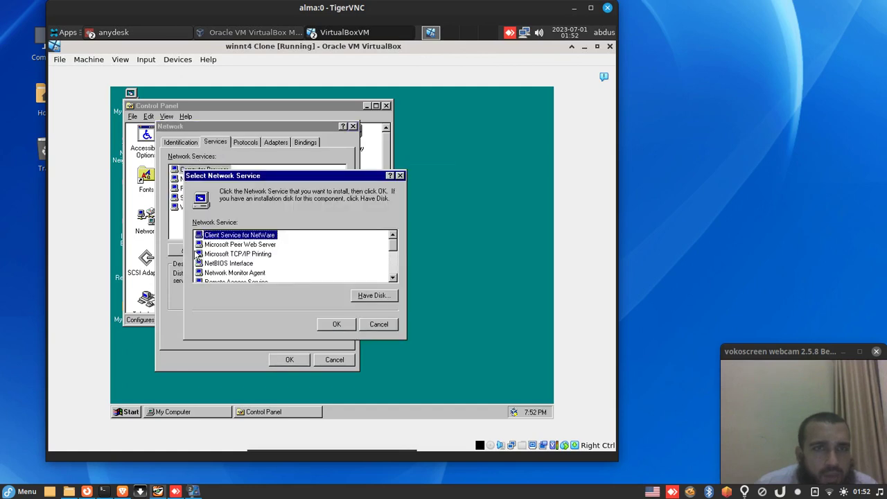
click(238, 246)
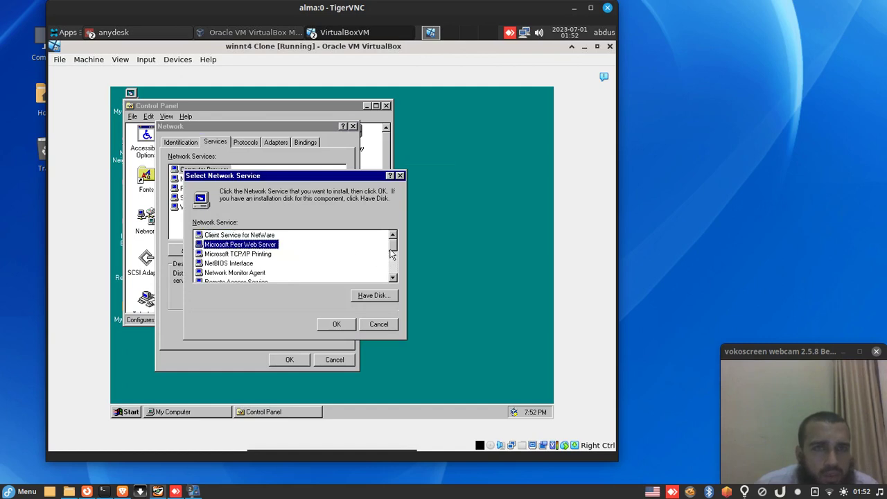
scroll(391, 254, down, 3)
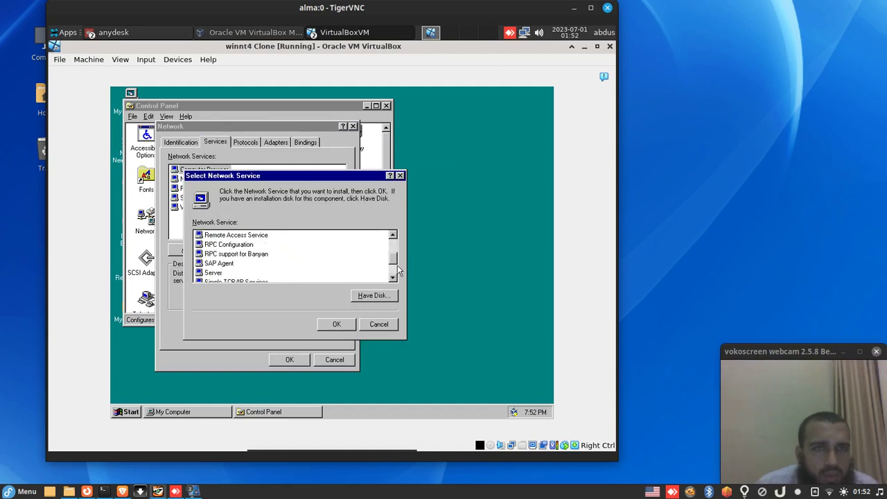
click(350, 327)
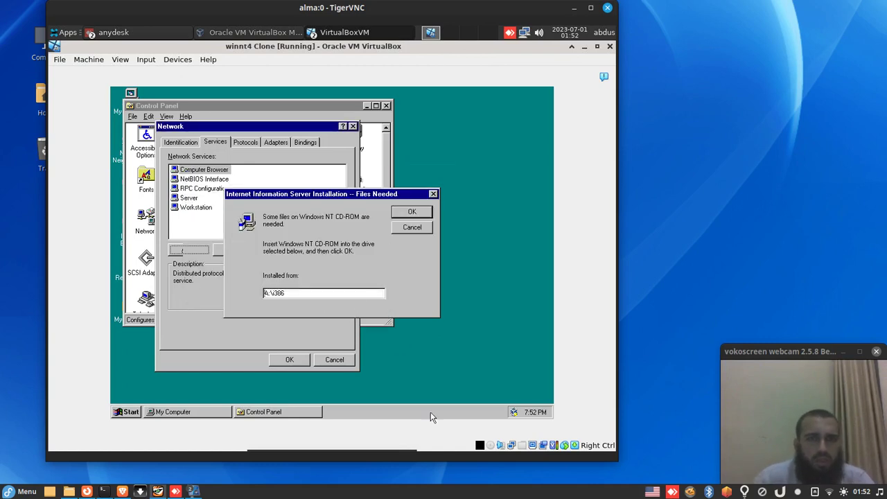
Insert Windows NT 4.iso into the virtual optical drive and point the Peer Web Server installation to the CD's i386 folder.
click(491, 445)
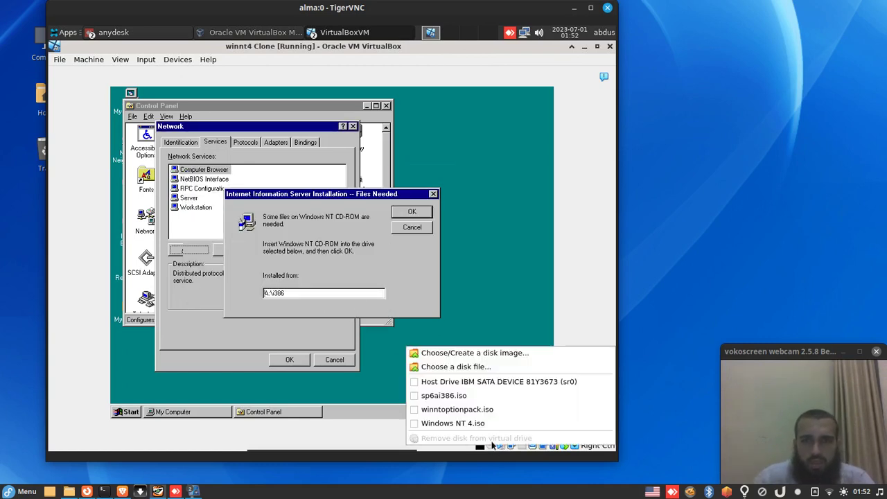
click(456, 422)
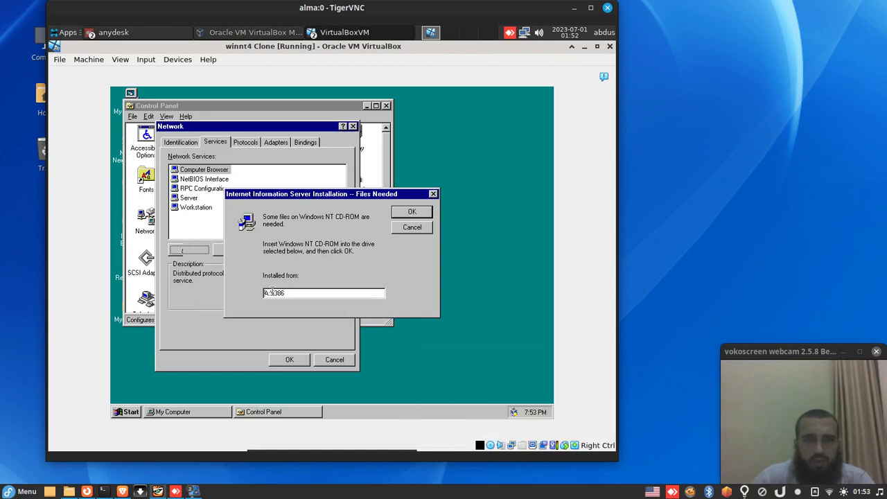
click(266, 292)
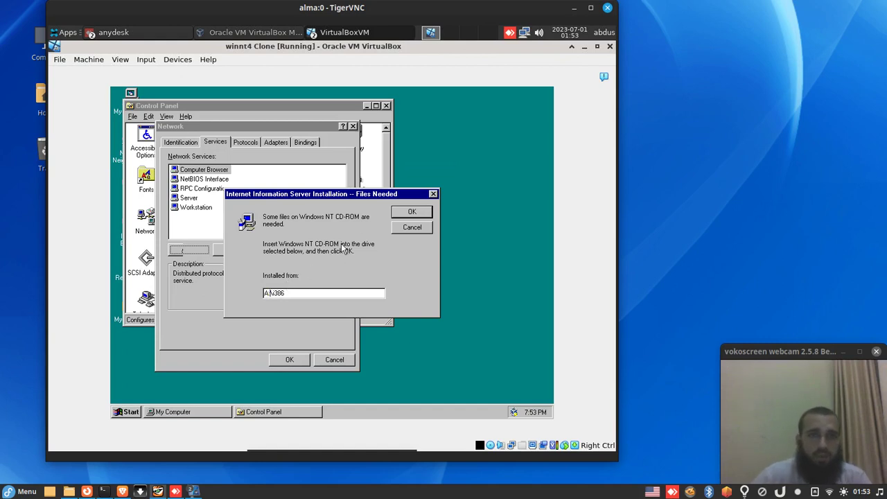
key(BackSpace)
key(BackSpace)
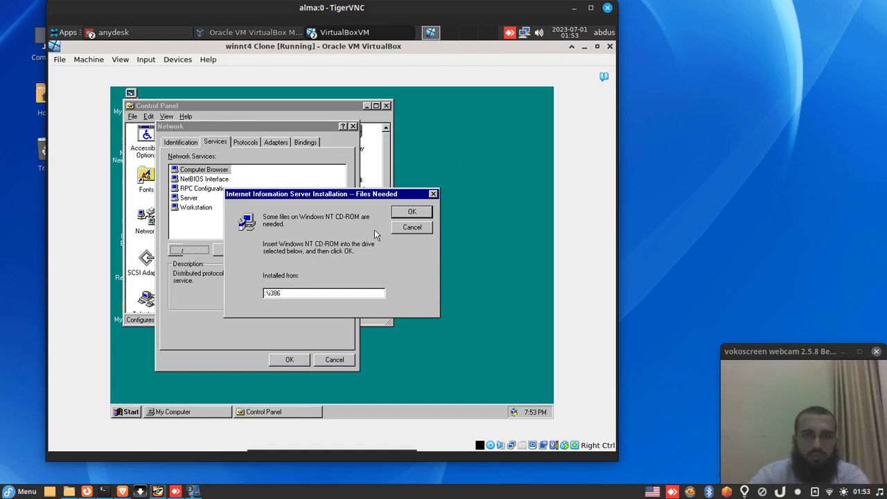
text(D:)
key(Return)
Keep the default Peer Web Services components, create C:\WINNT\System32\inetsrv and accept the default web, FTP and Gopher publishing directories.
click(287, 344)
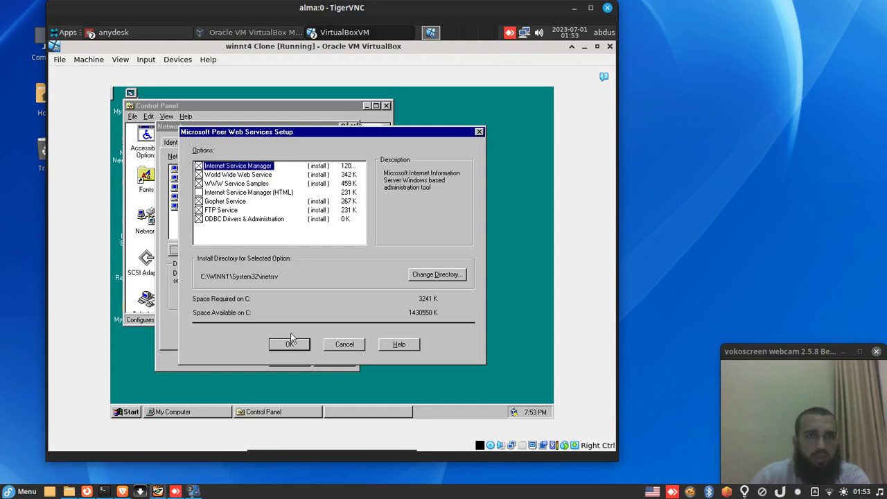
click(228, 211)
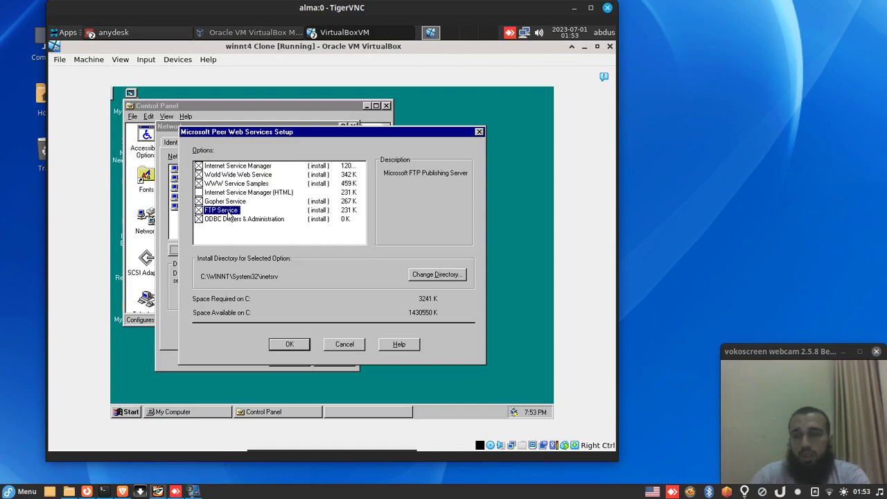
click(283, 344)
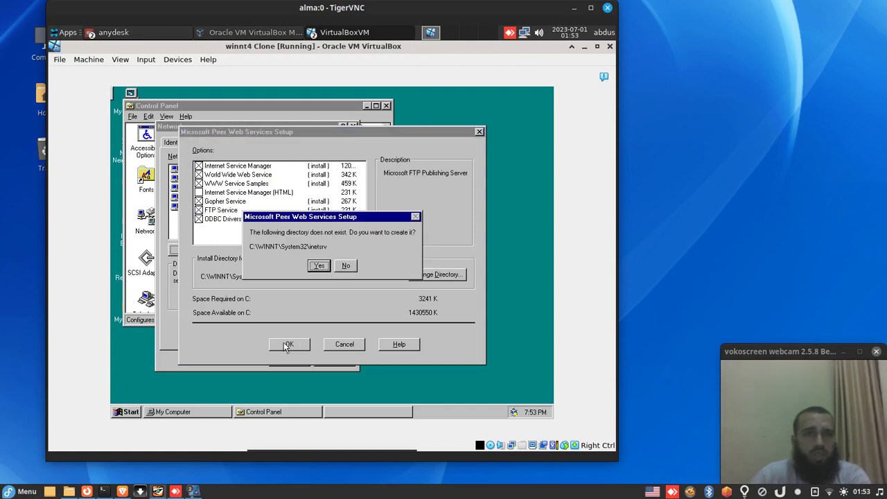
click(319, 266)
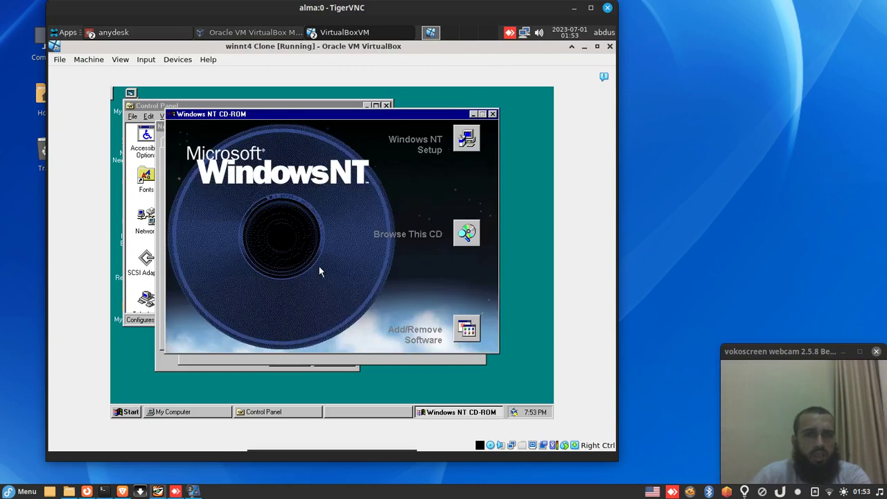
click(492, 114)
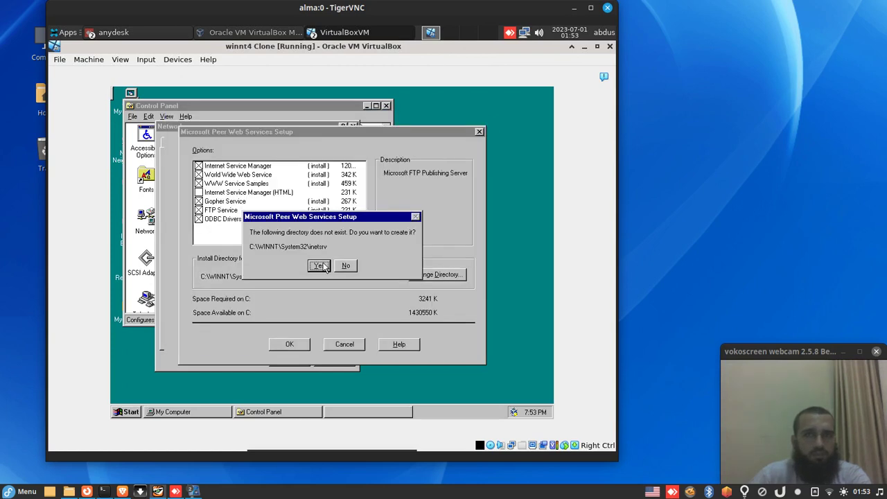
click(318, 266)
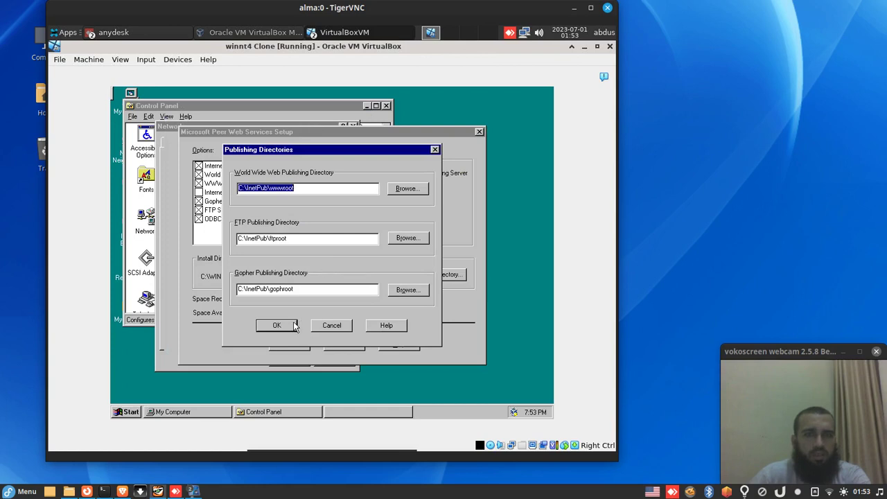
click(291, 325)
click(318, 272)
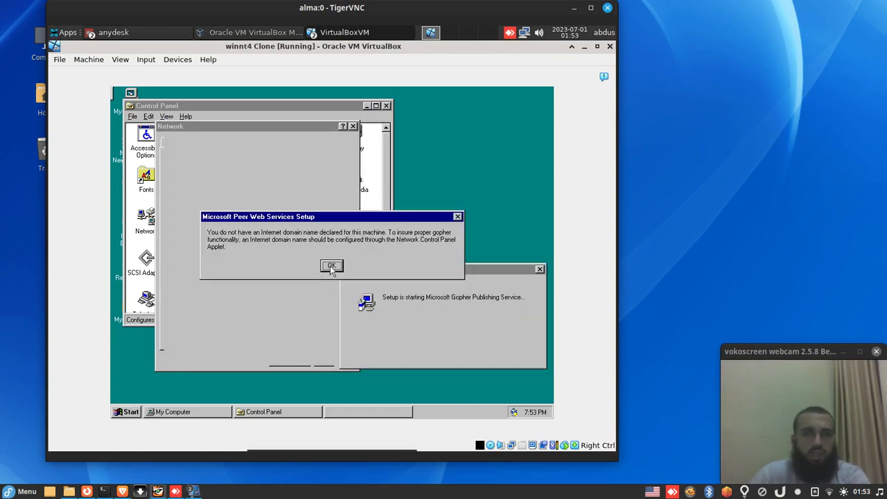
Let setup close the Control Panel, install the SQL Server ODBC driver and finish the Peer Web Services setup.
click(331, 267)
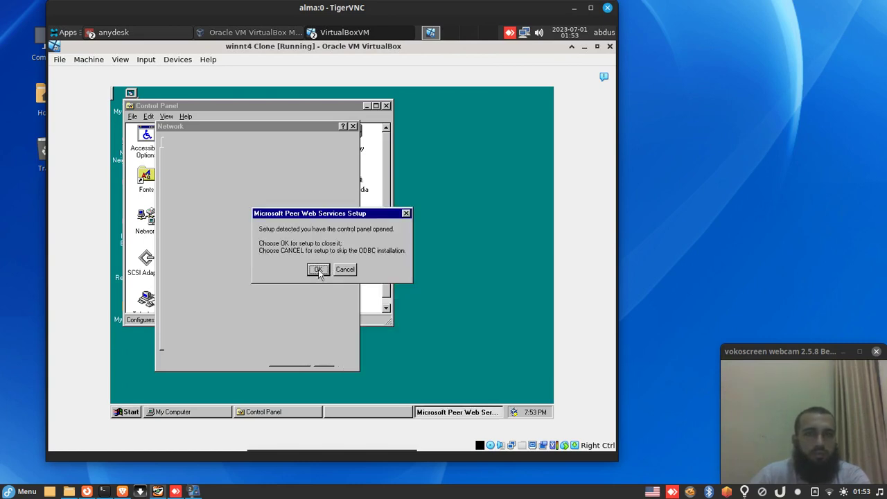
click(318, 271)
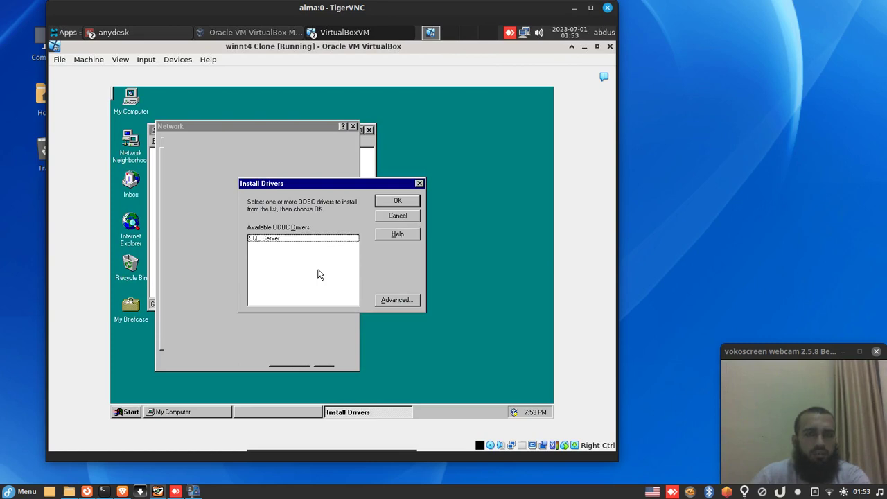
click(329, 243)
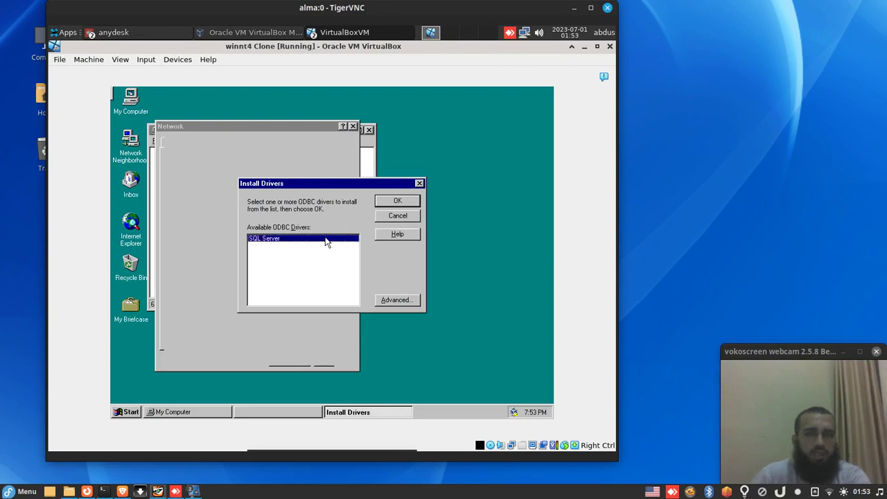
click(398, 200)
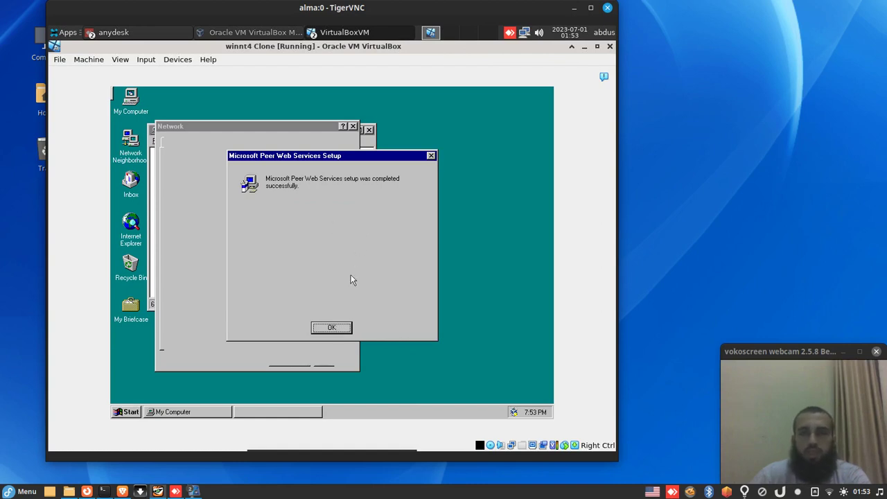
click(333, 328)
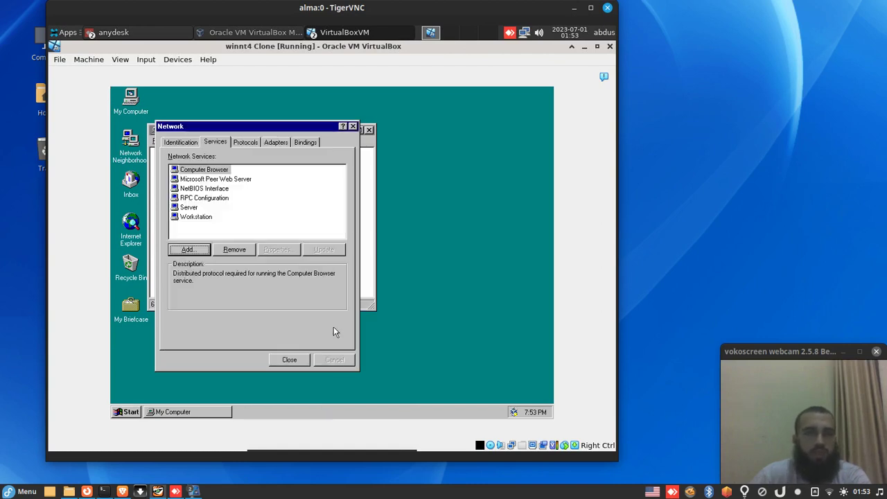
Close the Network and My Computer windows, open Internet Service Manager from Microsoft Peer Web Services and select the FTP service.
click(306, 358)
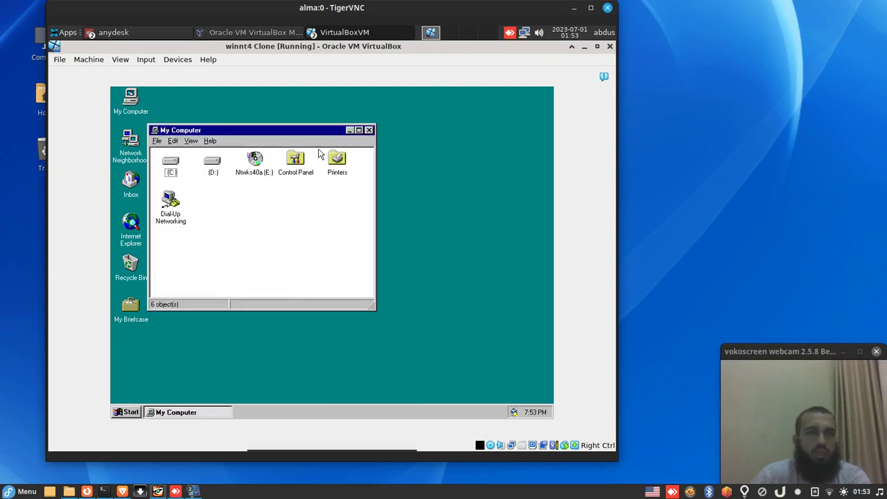
click(368, 131)
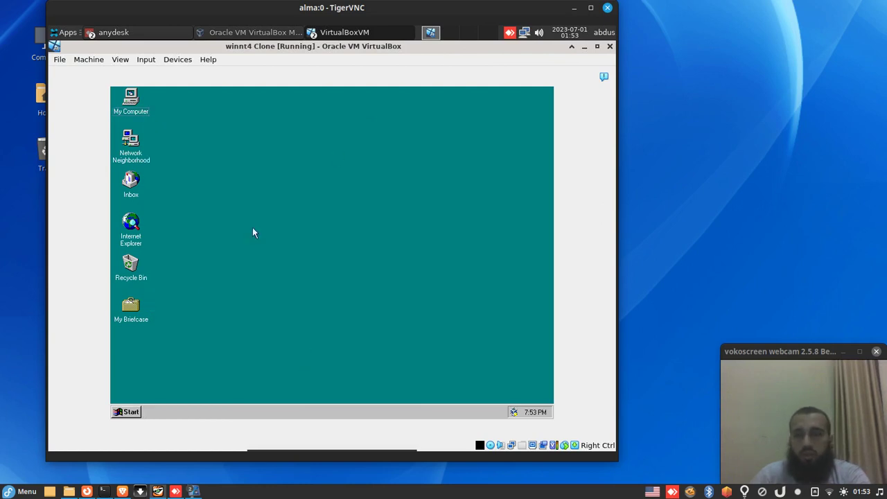
click(131, 411)
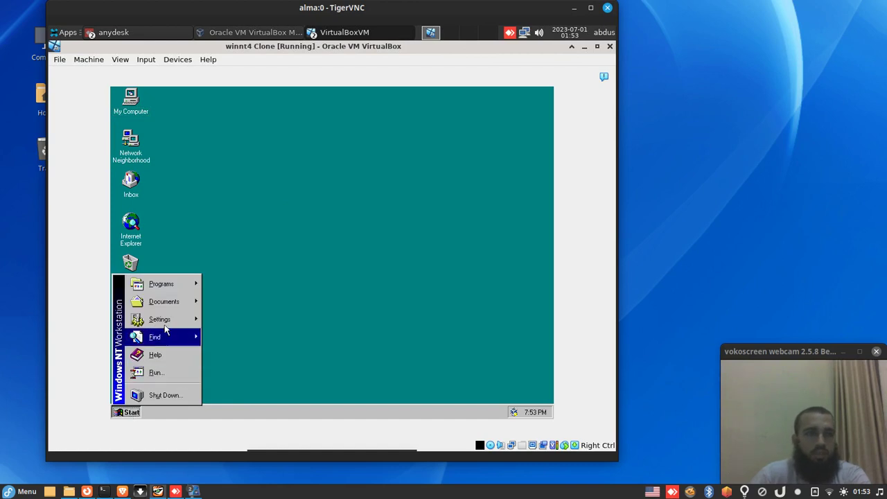
mouse_move(166, 322)
mouse_move(162, 284)
mouse_move(248, 359)
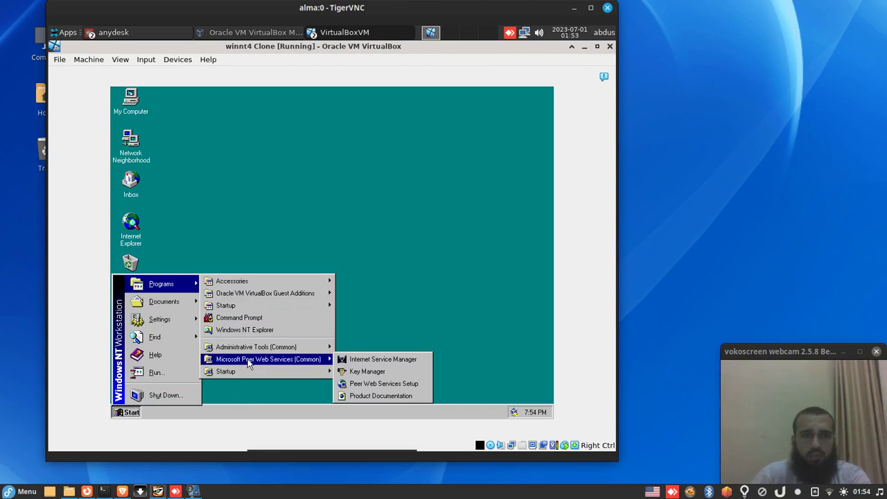
click(392, 361)
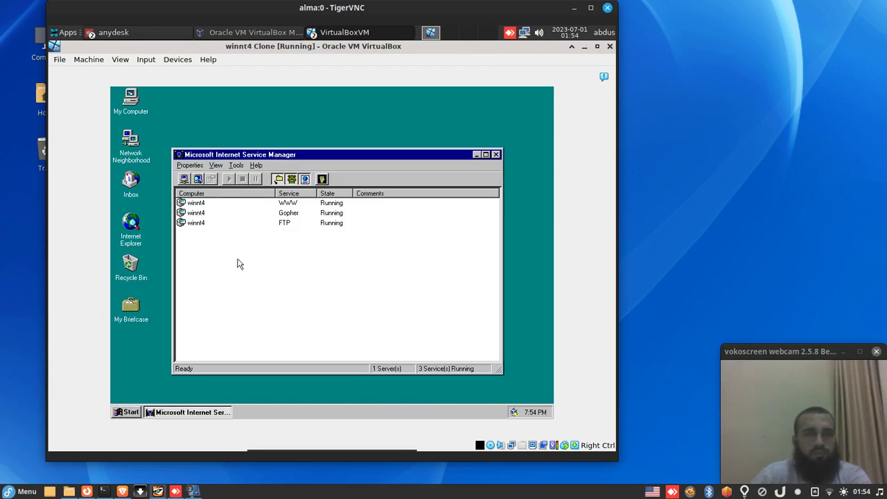
click(205, 224)
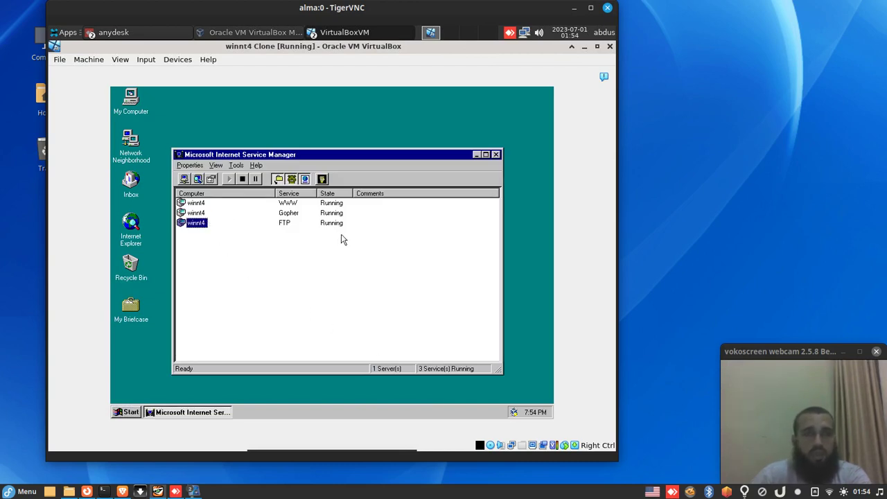
Check the virtual machine's IP configuration by running ipconfig in a Command Prompt, and minimize the prompt.
click(137, 415)
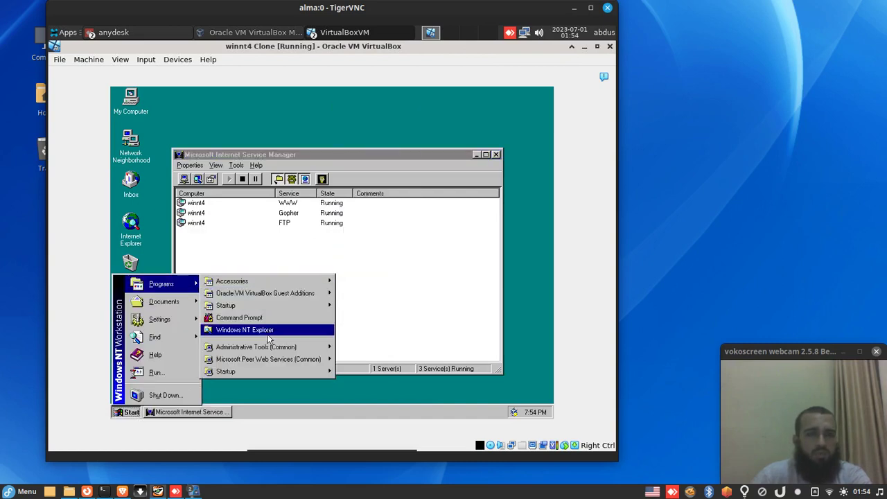
click(275, 318)
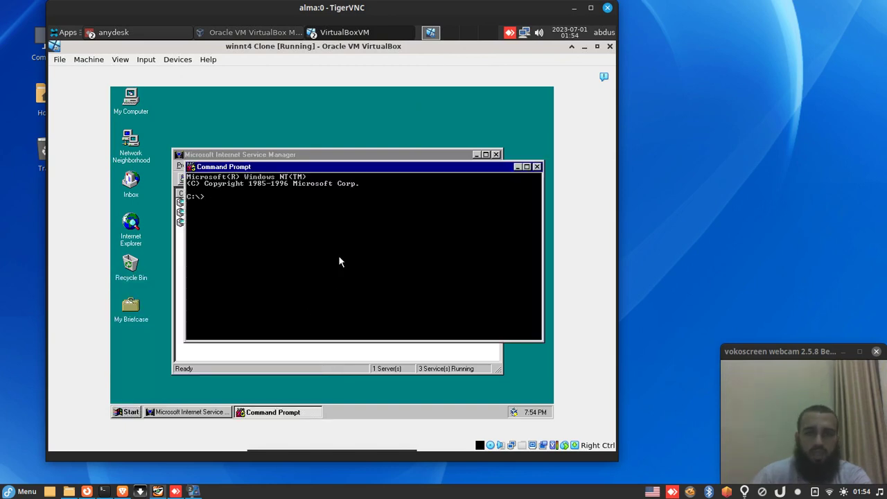
text(ipcon)
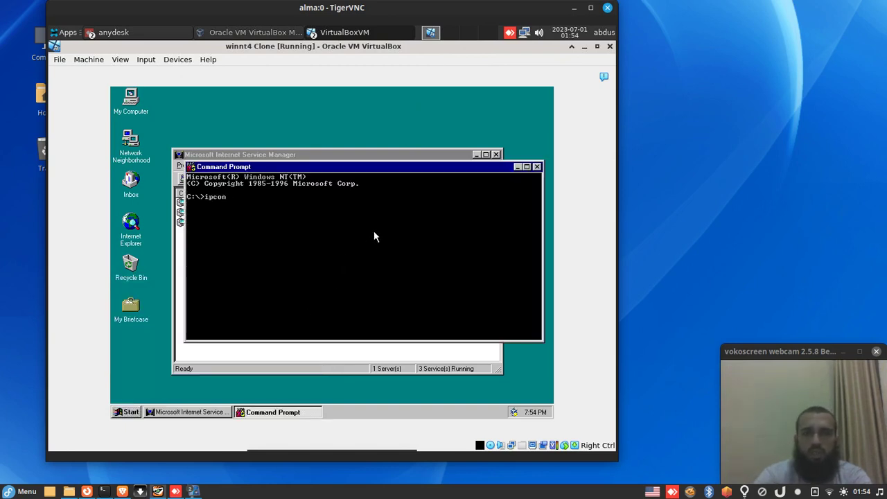
text(fig)
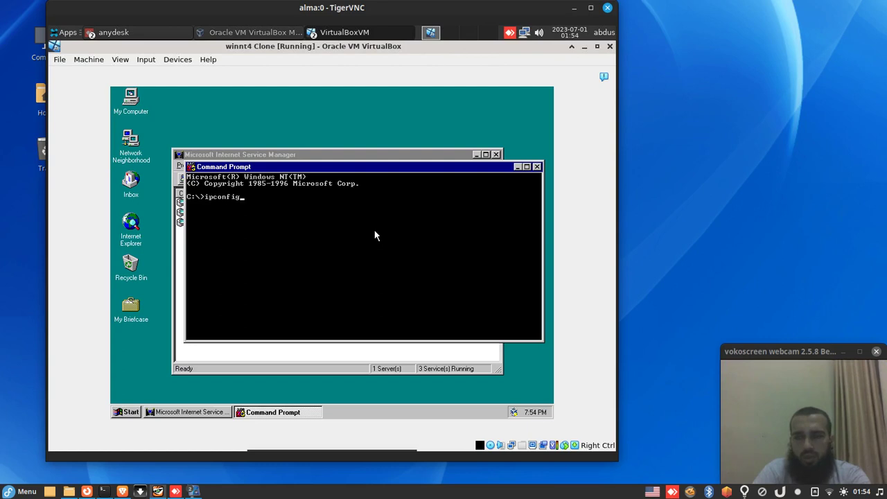
key(Return)
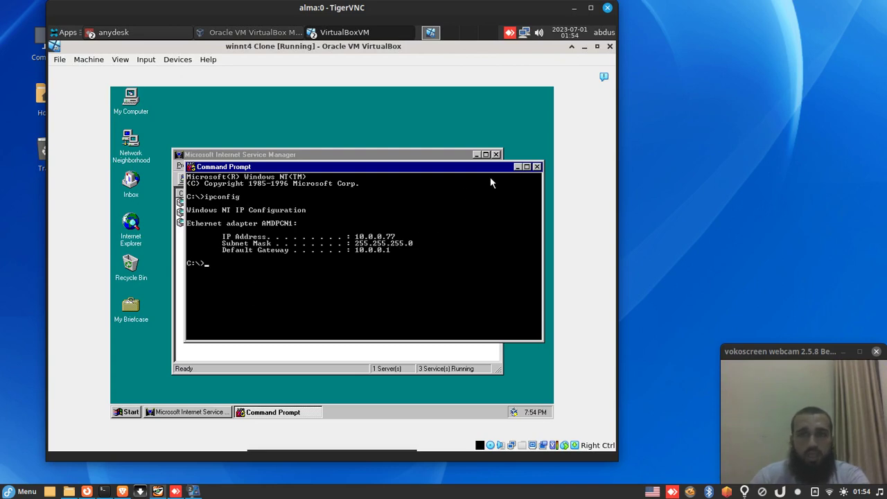
click(517, 167)
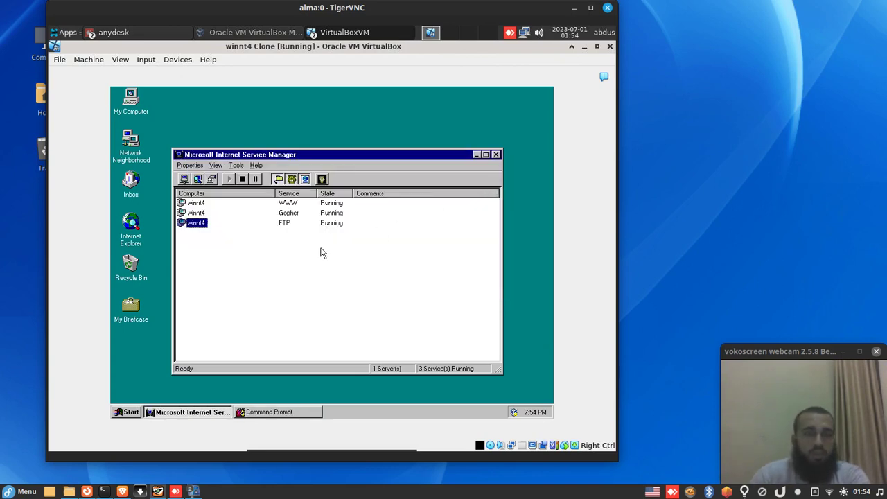
Allow write access on the FTP service's home directory C:\InetPub\ftproot and save the service properties.
right_click(198, 223)
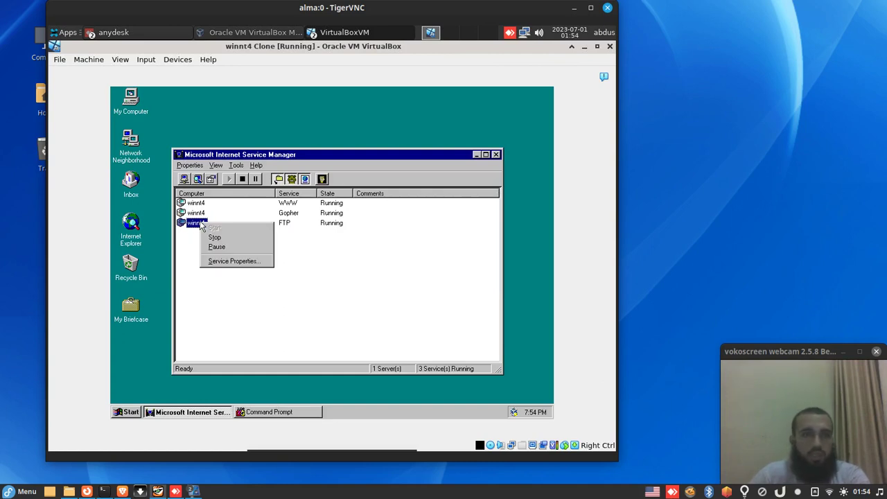
click(226, 262)
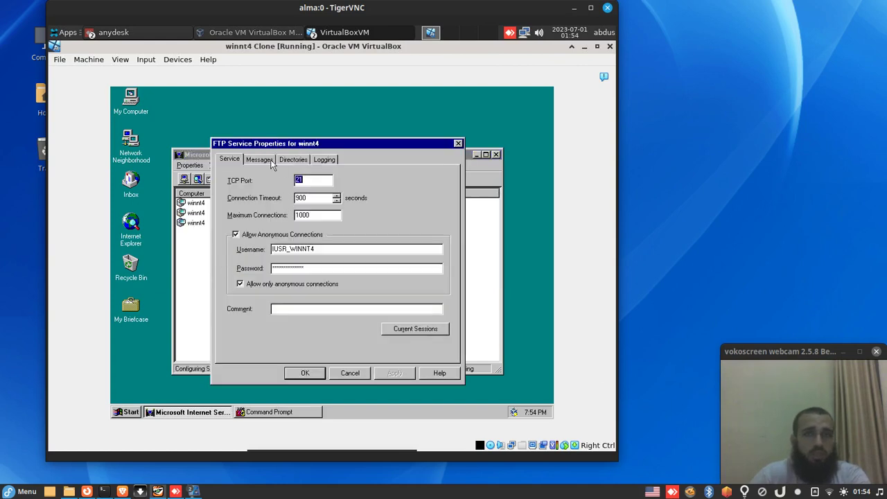
click(291, 159)
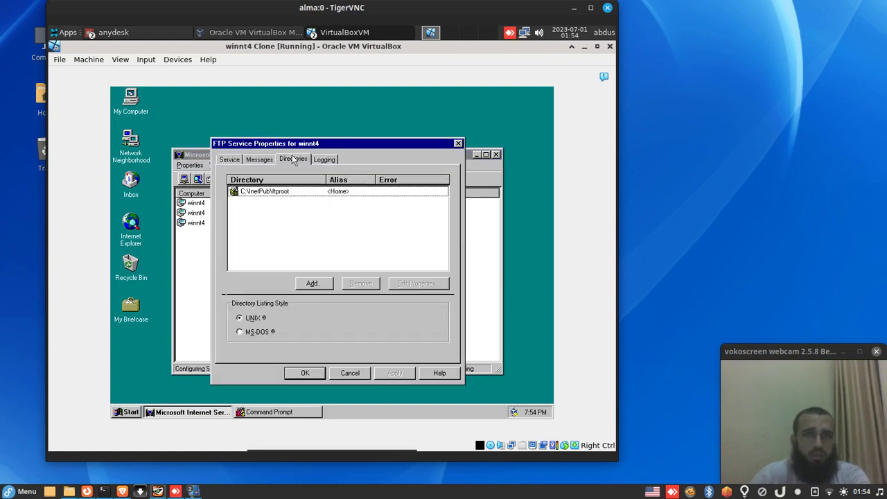
click(273, 195)
click(392, 284)
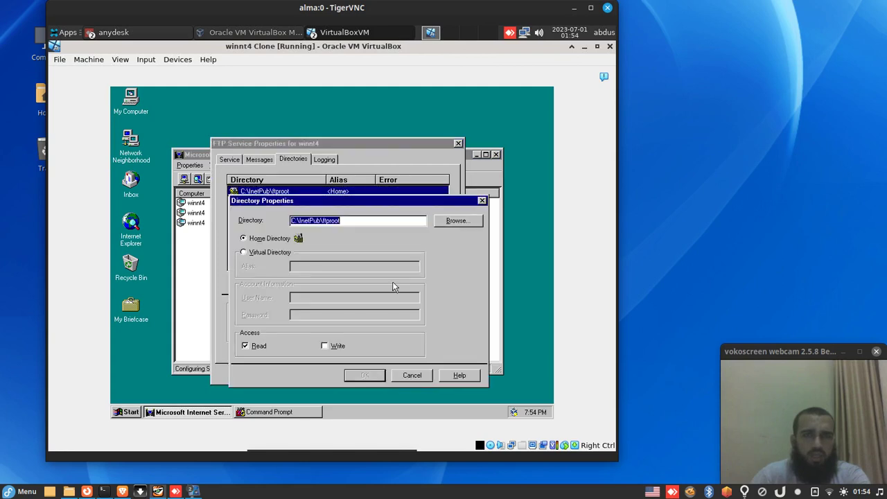
click(324, 347)
click(365, 374)
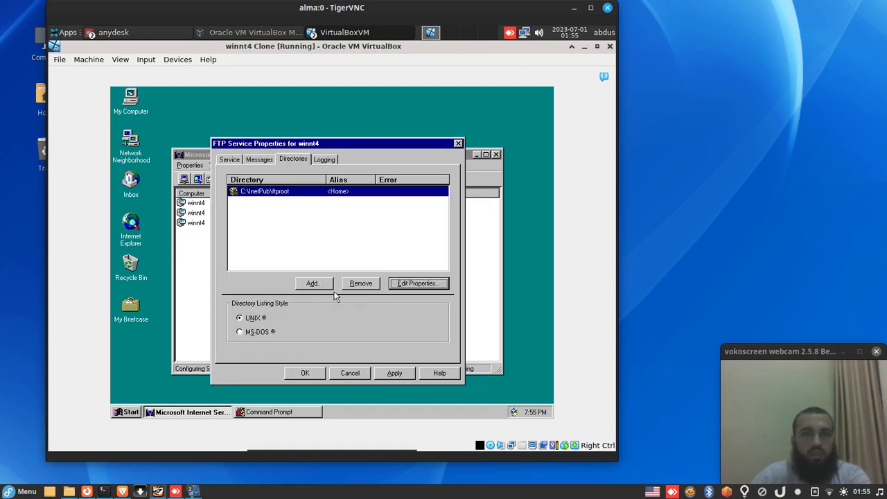
click(305, 372)
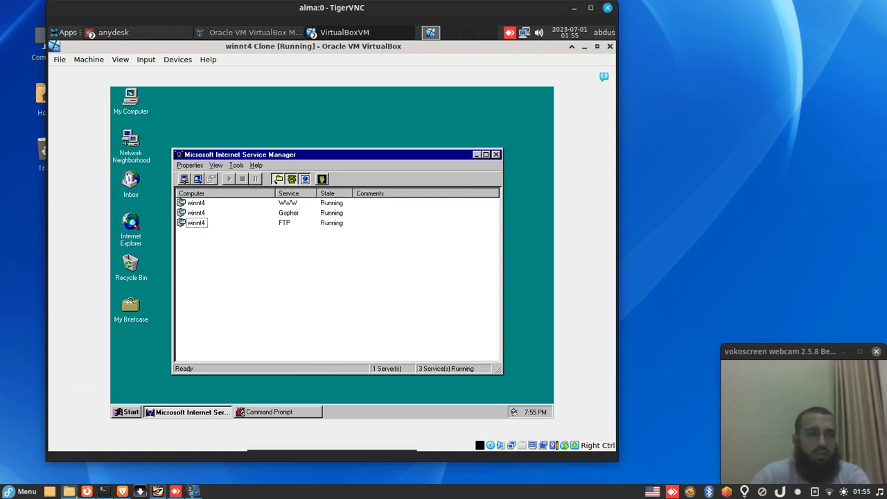
Minimize the virtual machine window and look over the winnt4 Clone details in Oracle VM VirtualBox Manager.
mouse_move(67, 492)
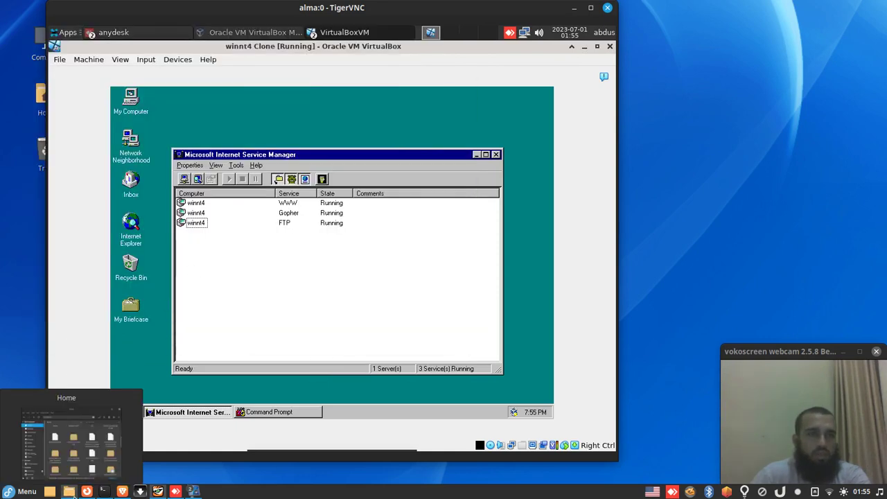
click(76, 491)
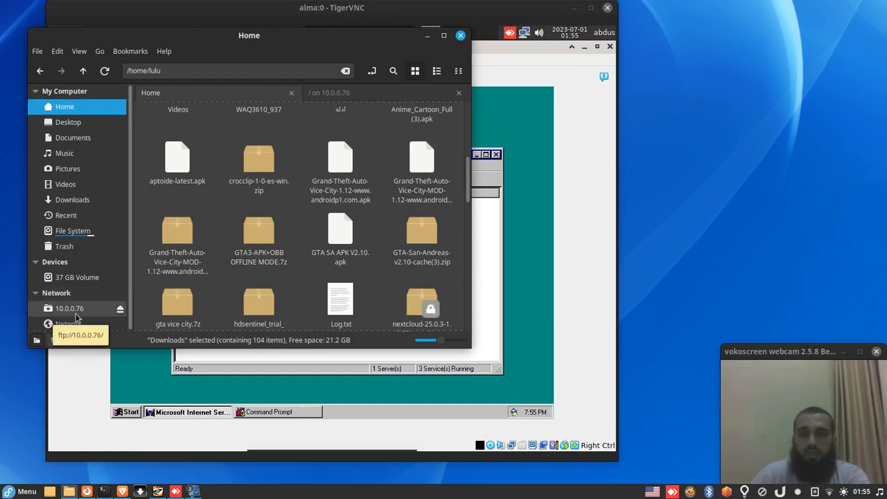
click(588, 122)
click(584, 46)
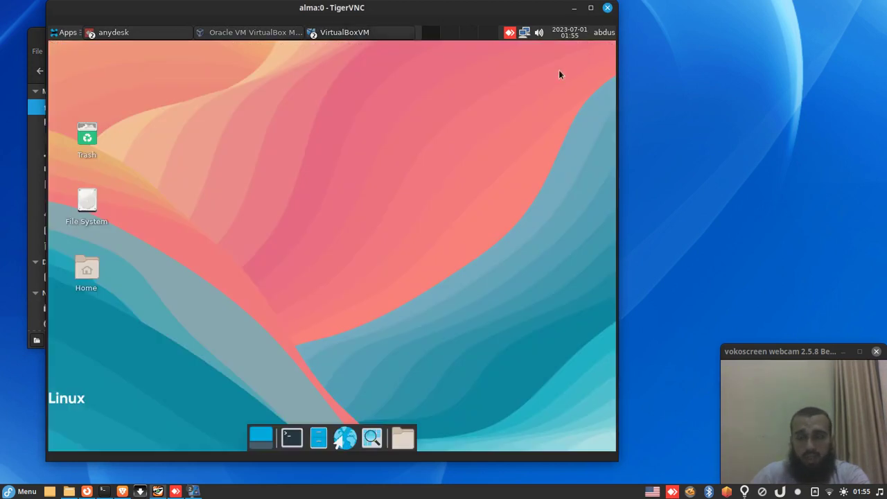
click(327, 36)
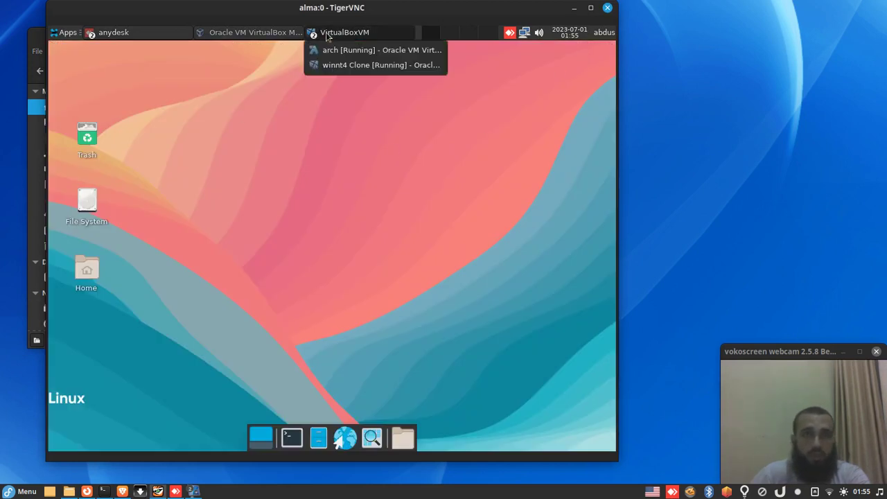
click(257, 47)
click(262, 35)
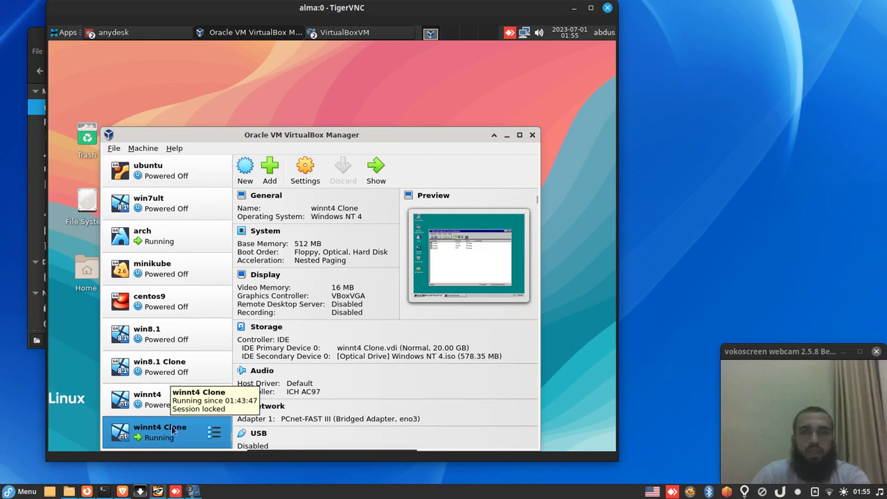
click(508, 134)
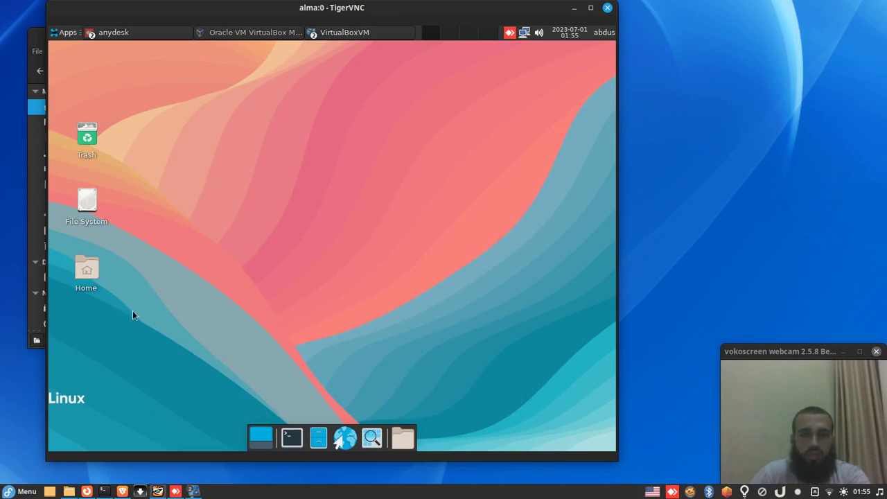
Switch to the host's file manager and connect anonymously to the FTP server at ftp://10.0.0.77.
click(69, 490)
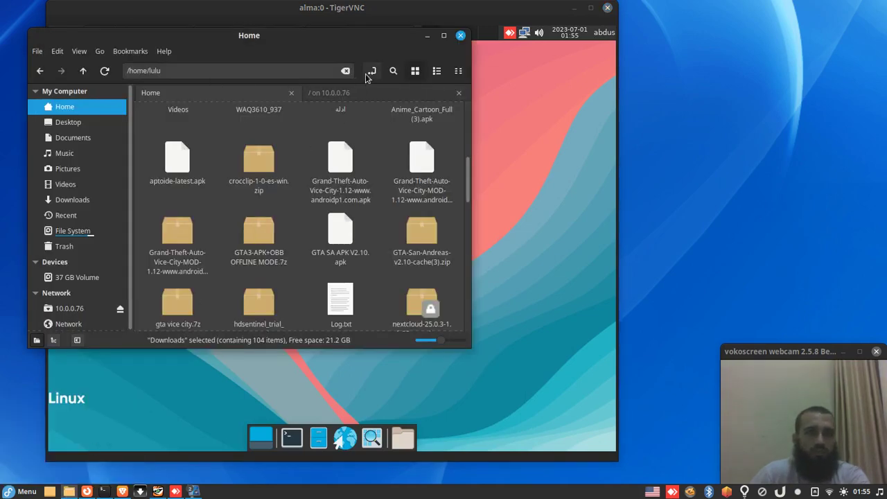
click(350, 93)
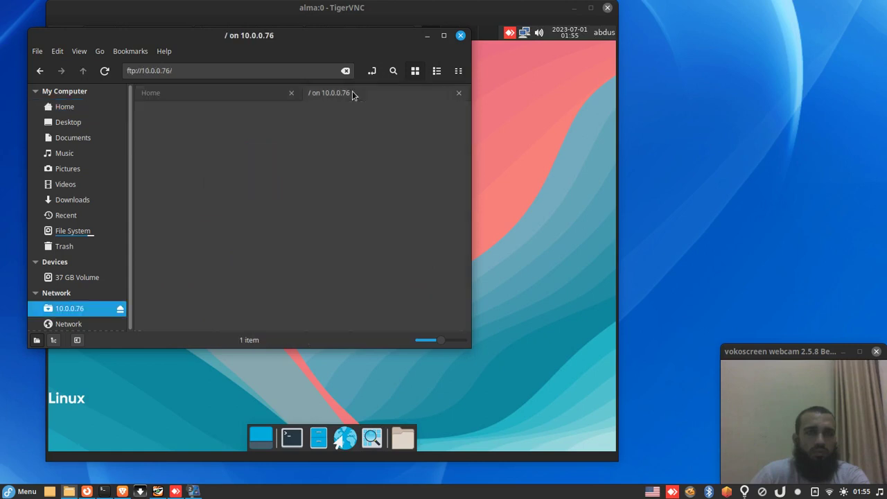
click(278, 71)
key(BackSpace)
key(BackSpace)
text(7)
key(Return)
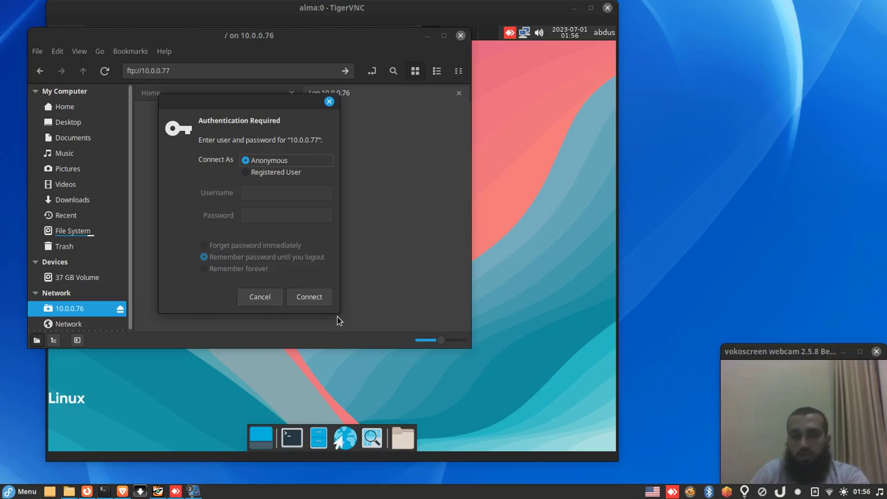
click(309, 298)
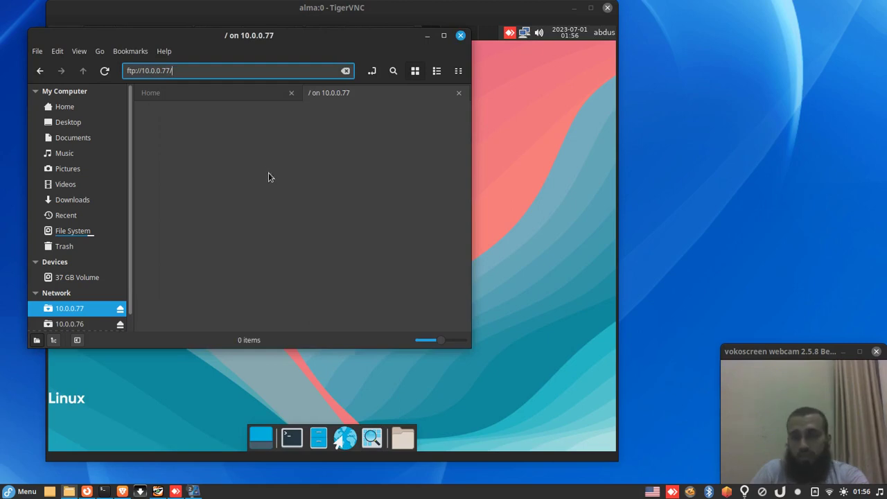
Copy aptoide-latest.apk from the Home folder into the root of the FTP server at 10.0.0.77.
click(237, 101)
click(237, 101)
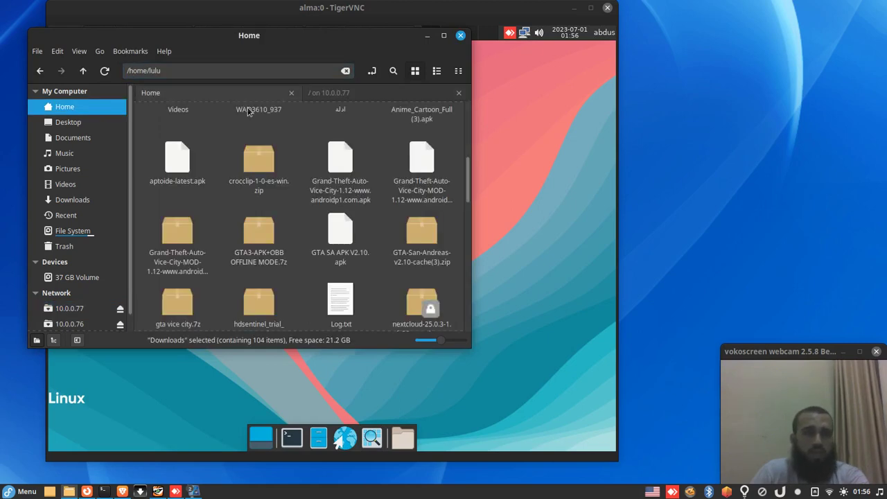
click(179, 178)
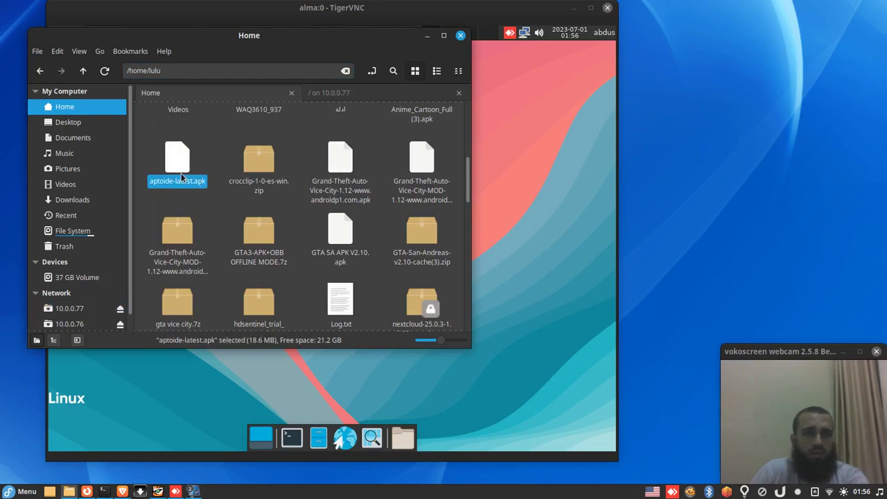
right_click(182, 176)
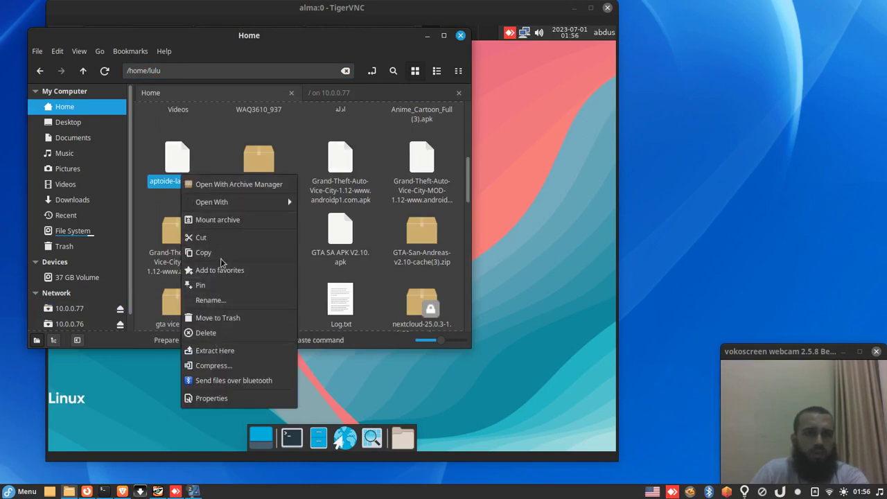
click(221, 254)
click(333, 98)
right_click(296, 183)
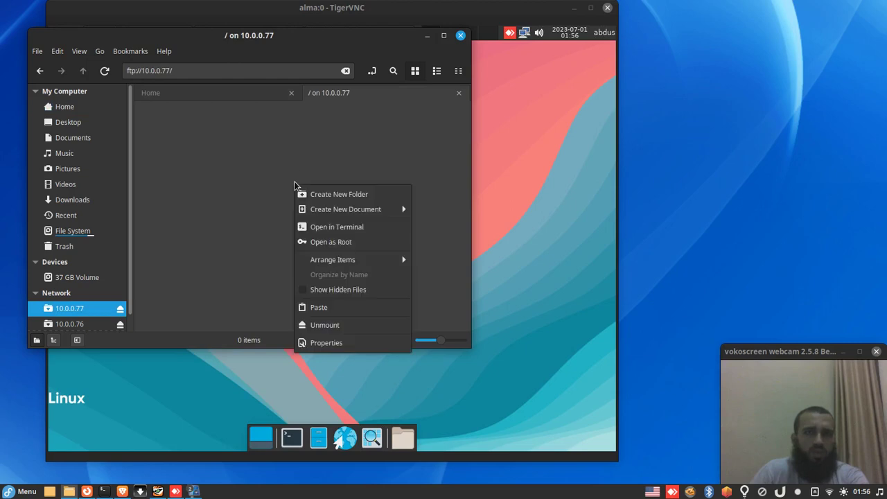
click(339, 307)
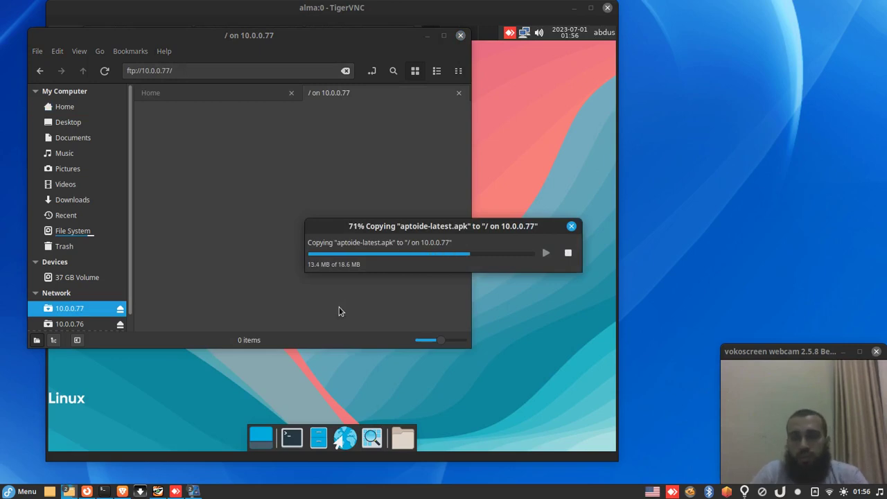
Minimize the host's file manager and return to the winnt4 Clone virtual machine window.
click(430, 34)
click(378, 33)
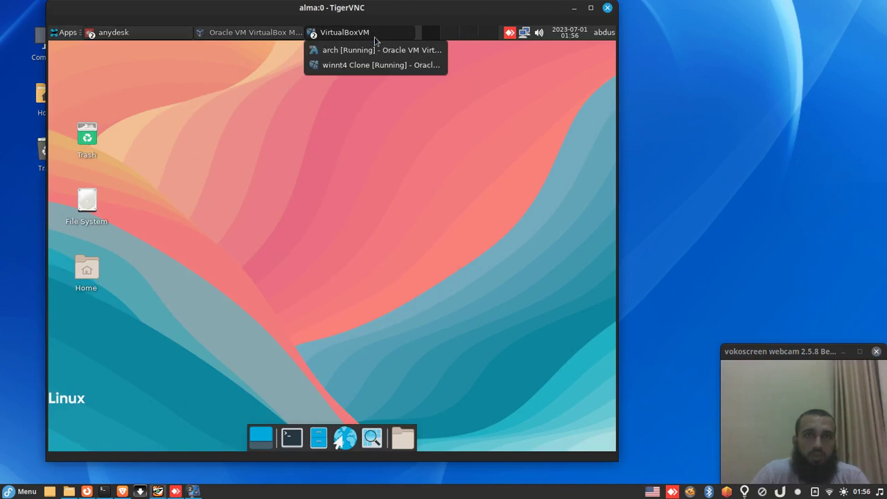
click(383, 68)
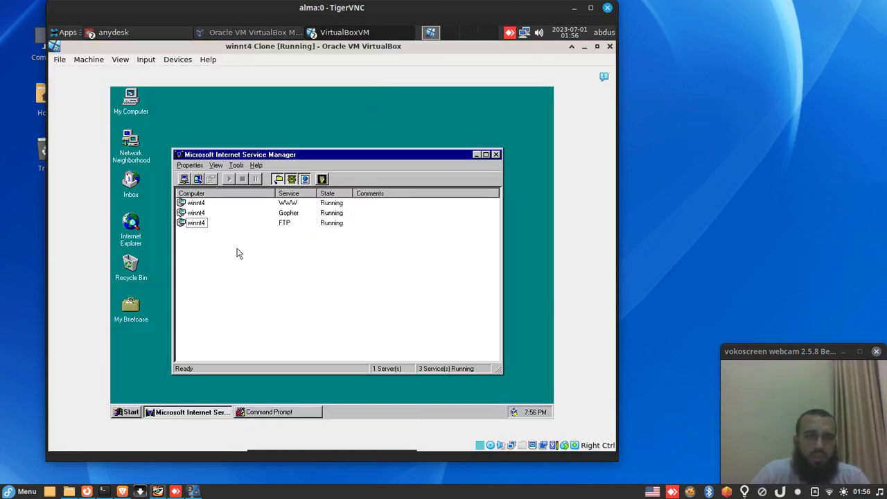
Open C:\InetPub\ftproot in the virtual machine and compare its uploaded aptoide-latest file with the host's FTP listing.
double_click(131, 101)
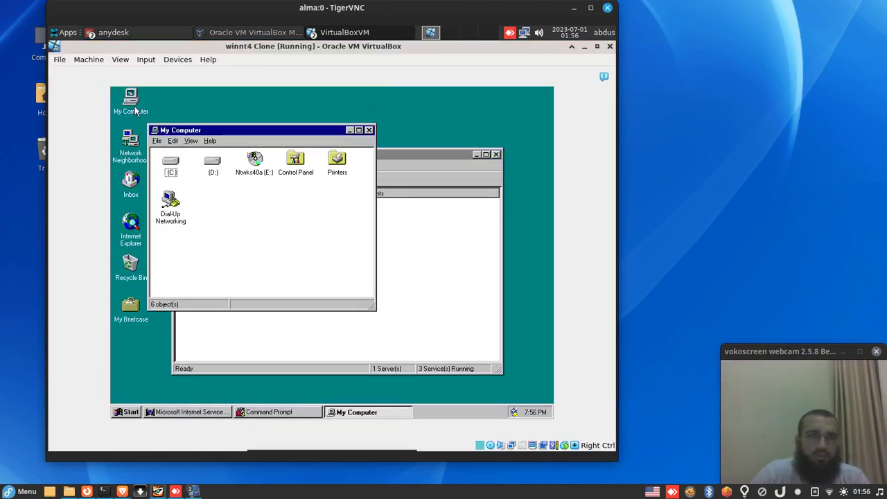
double_click(166, 168)
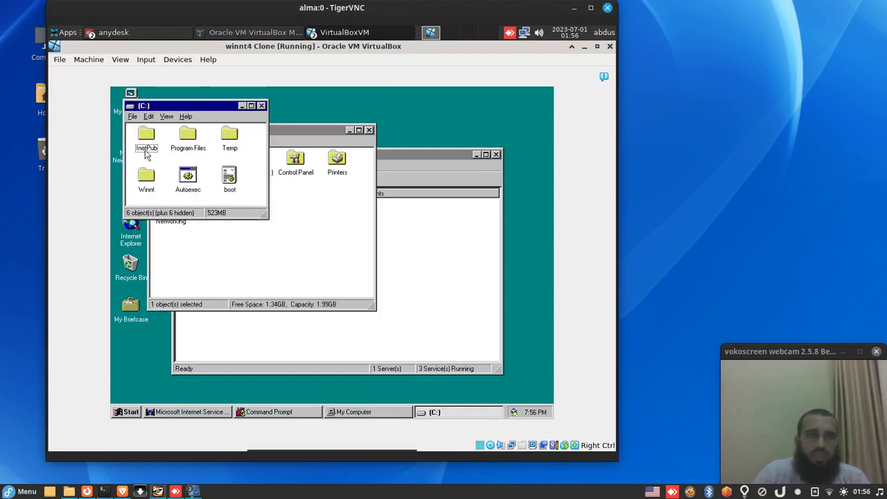
double_click(145, 152)
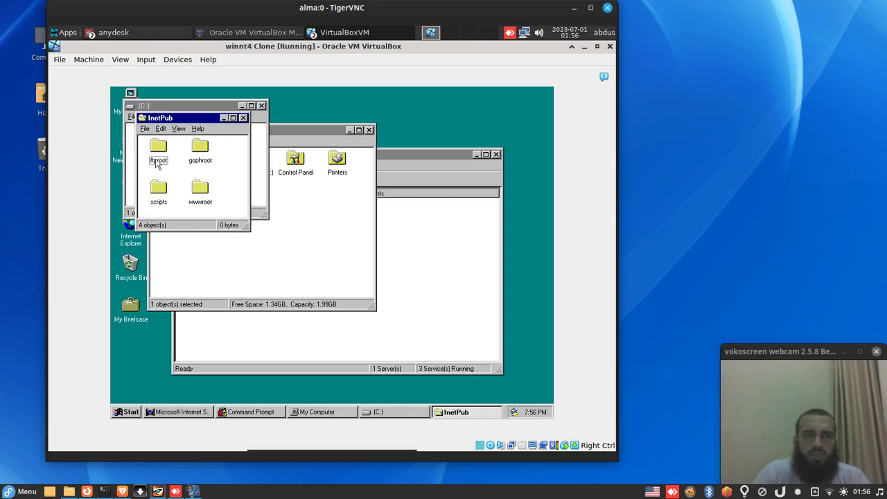
double_click(162, 165)
click(173, 176)
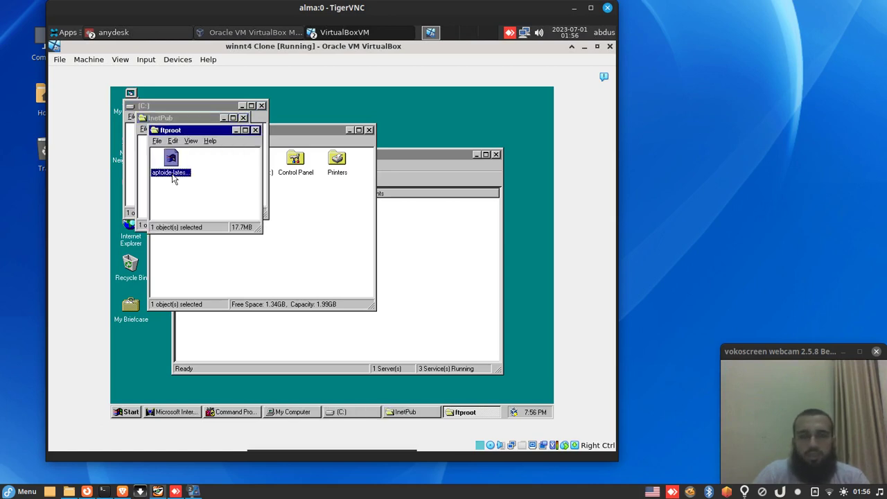
click(72, 490)
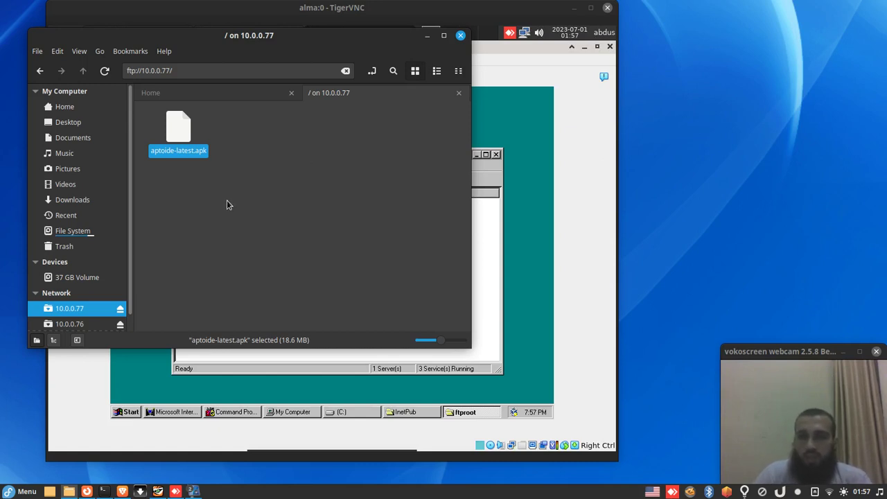
click(426, 35)
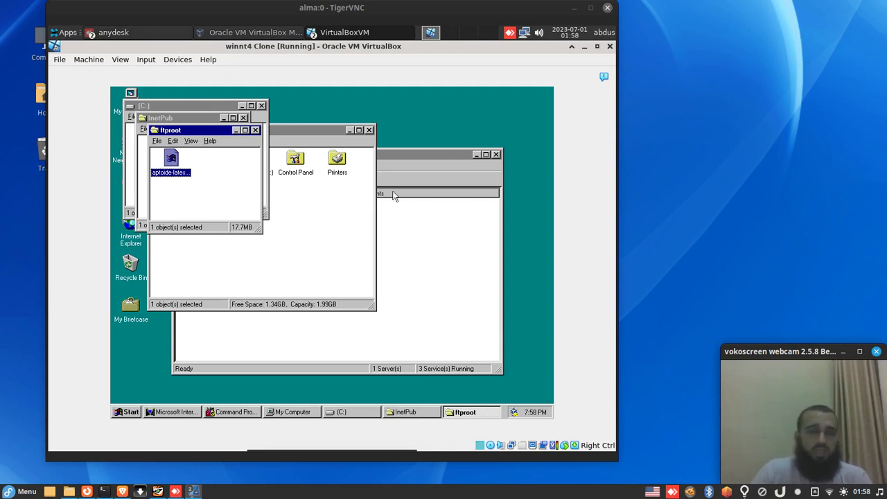
Set the virtual machine's color palette to 16777216 Colors in Display Properties and apply it without testing.
right_click(487, 105)
click(498, 177)
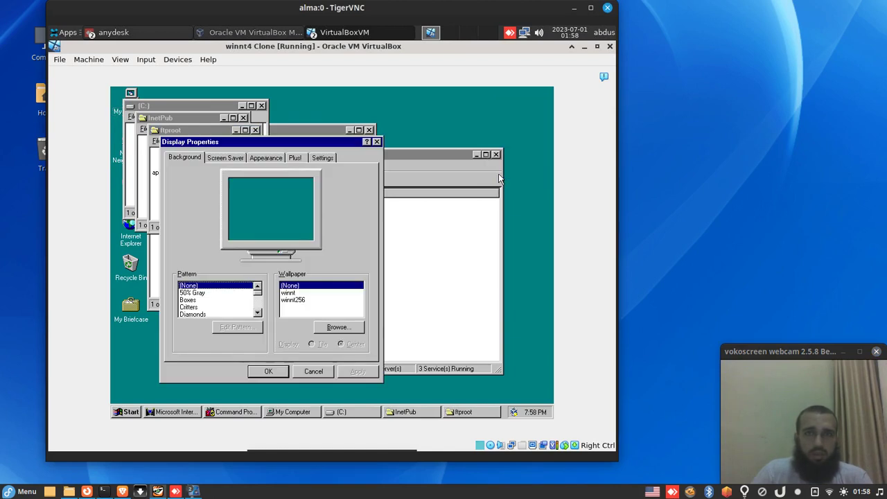
click(322, 158)
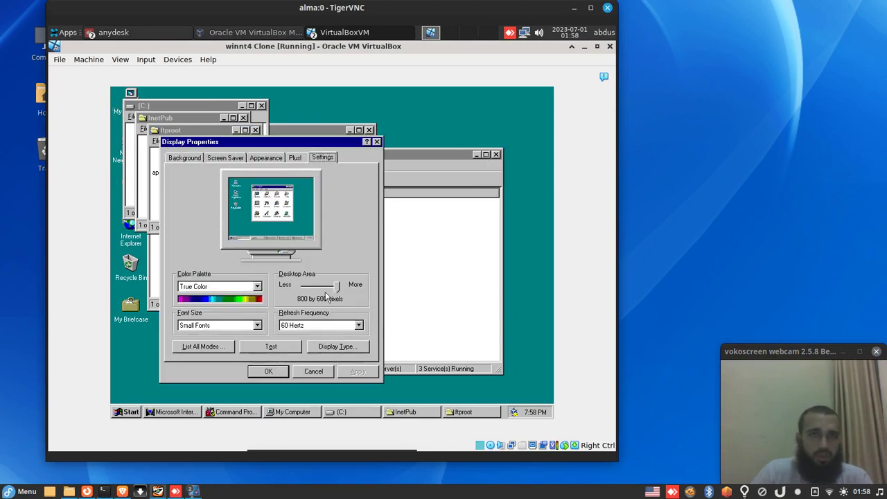
click(241, 286)
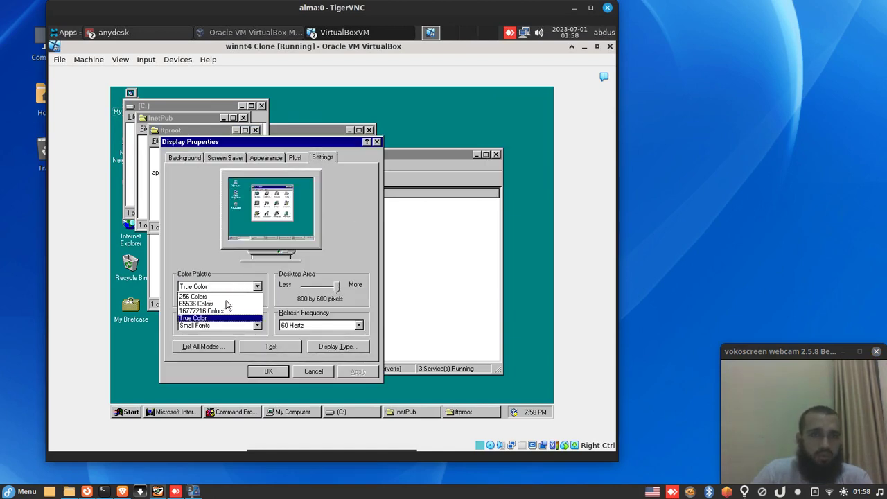
click(212, 311)
click(366, 372)
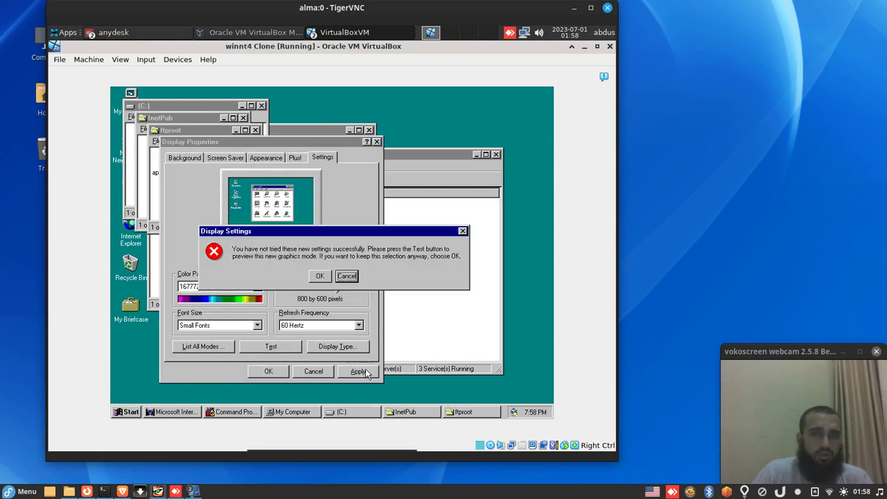
click(313, 277)
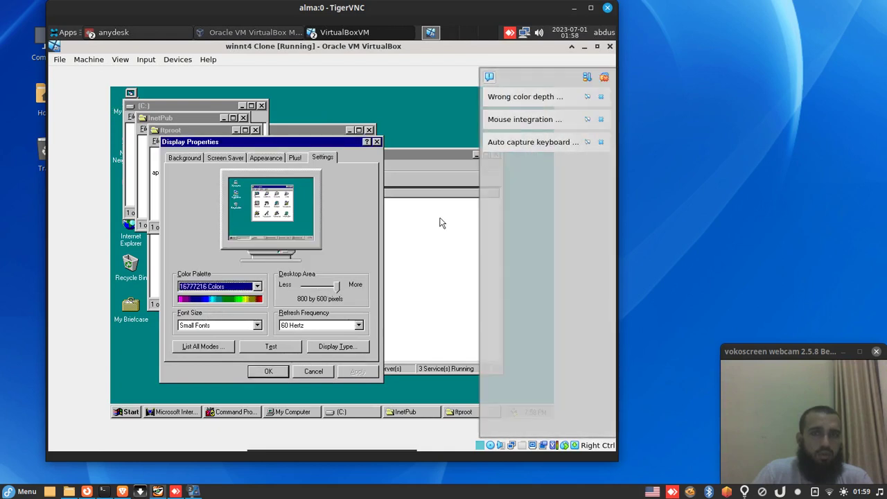
Set the color palette back to True Color, apply it without testing, and close Display Properties.
click(244, 287)
click(234, 319)
click(353, 373)
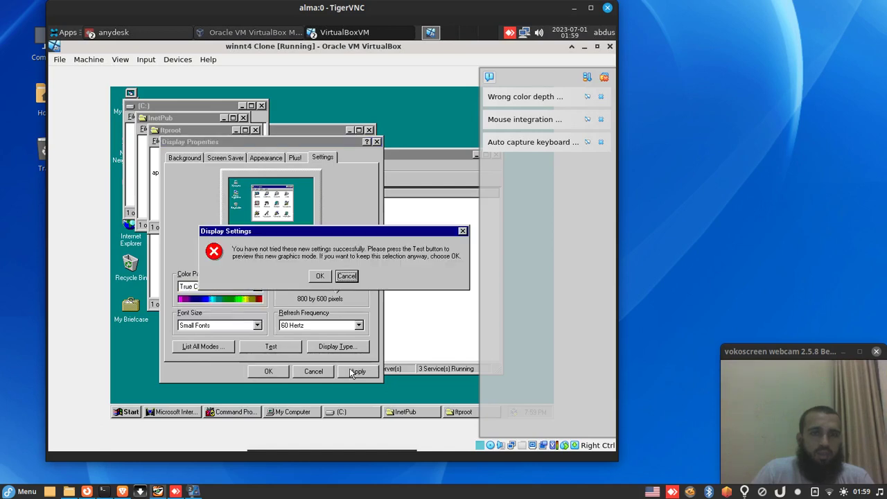
click(318, 276)
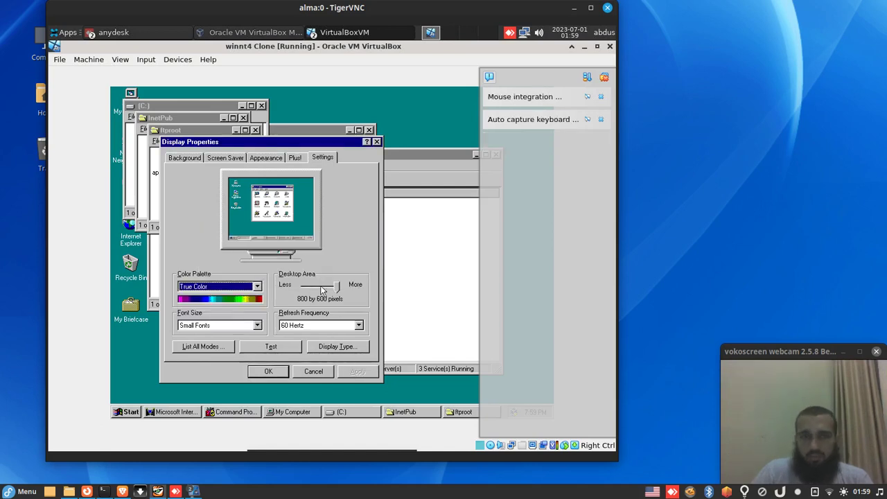
click(270, 371)
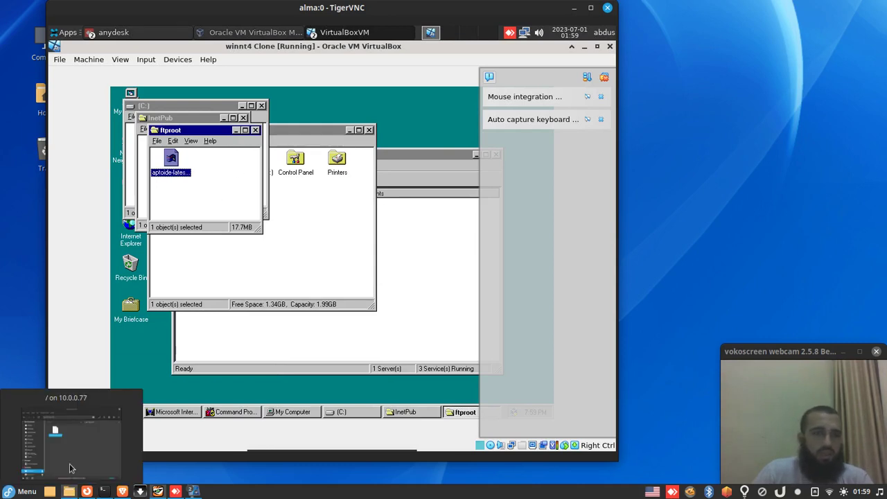
Switch to the host's file manager and copy Log.txt from the Home folder into the FTP root at 10.0.0.77.
click(66, 455)
click(252, 96)
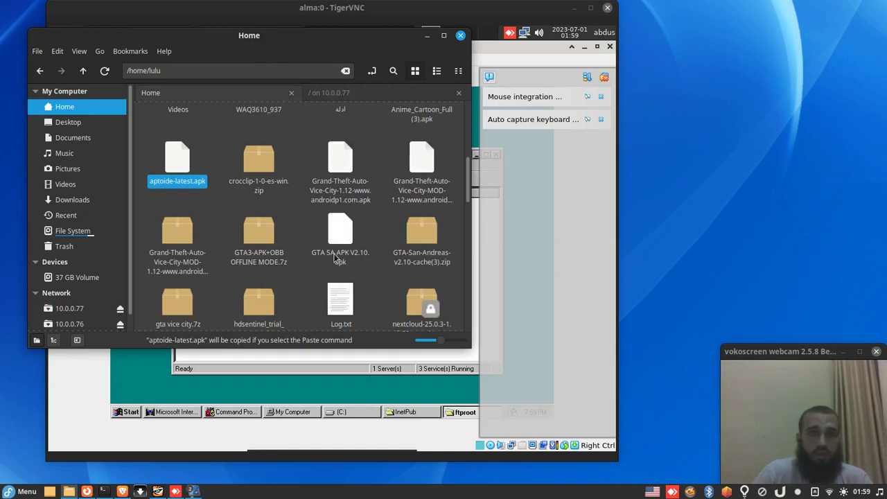
right_click(336, 302)
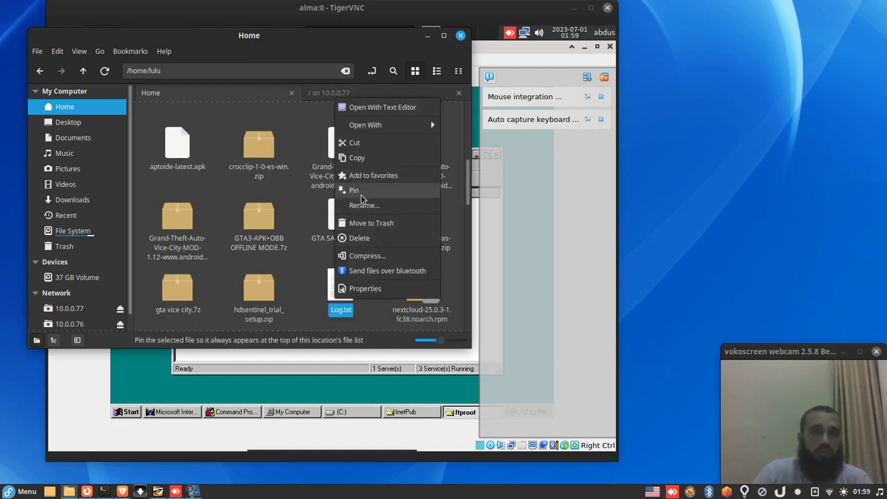
click(370, 157)
click(355, 92)
right_click(275, 173)
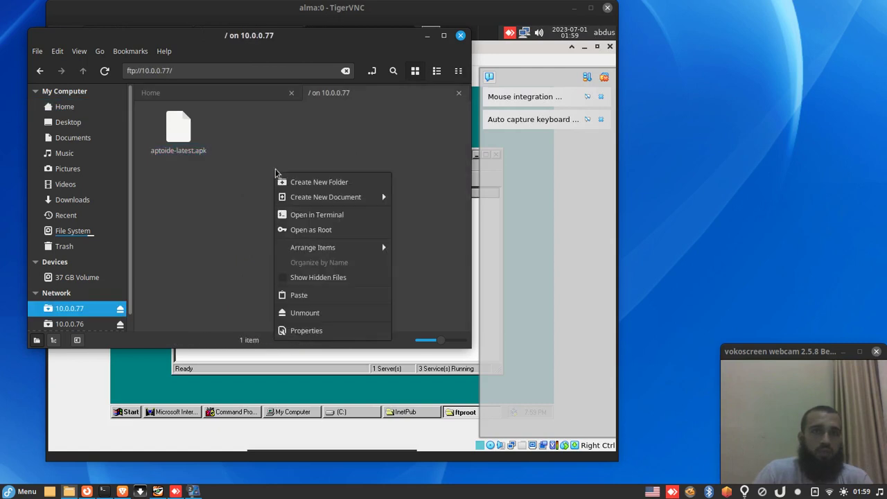
click(305, 297)
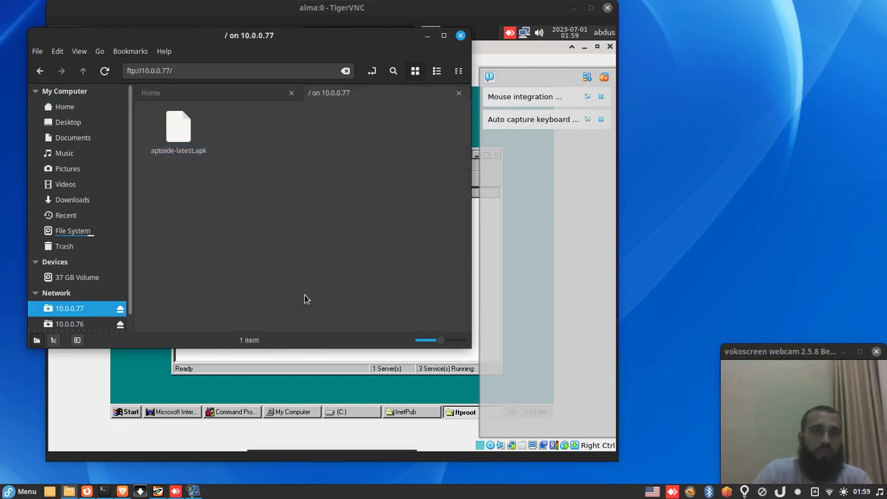
Return to the virtual machine and create a new text document in the ftproot folder.
click(271, 362)
right_click(163, 190)
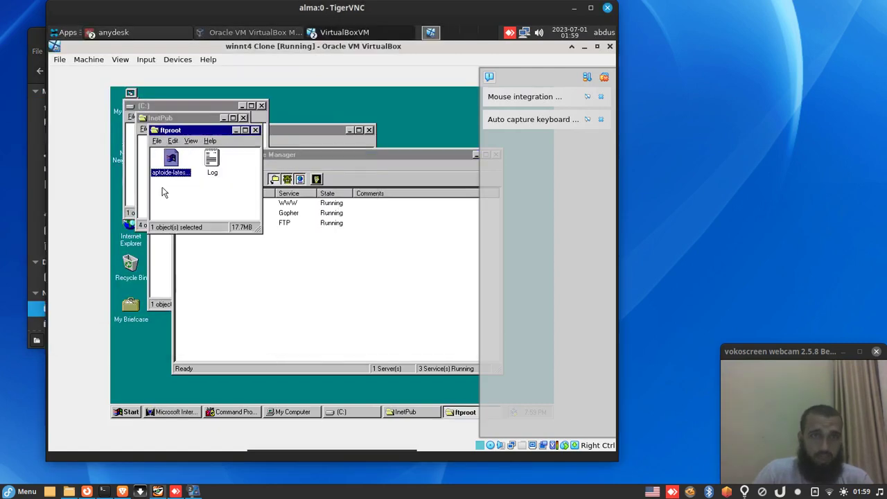
mouse_move(186, 196)
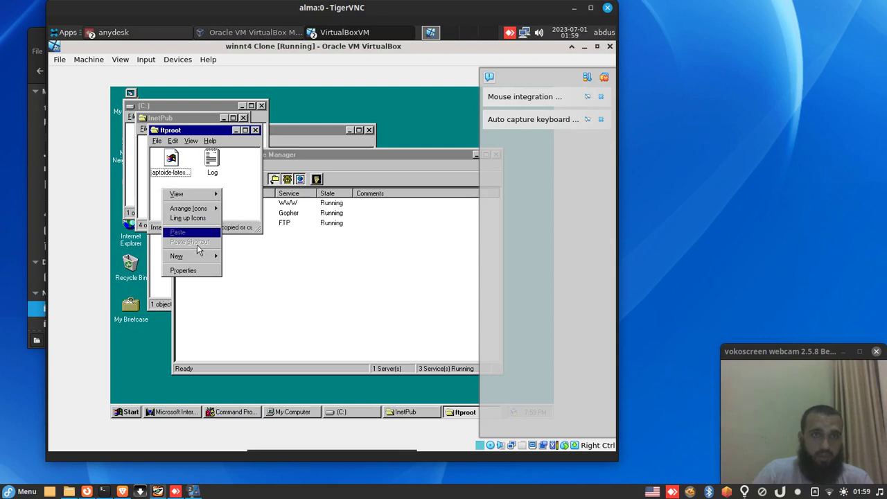
mouse_move(204, 259)
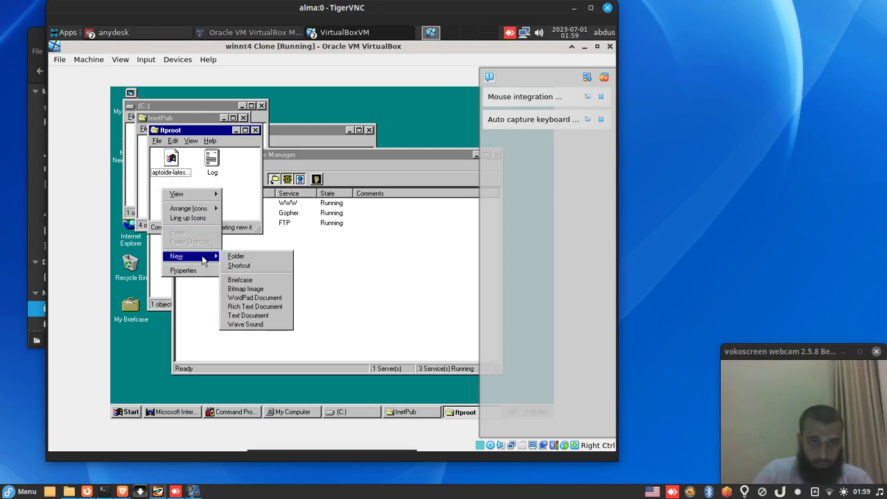
click(255, 316)
Write subscribe, share, like and comment on separate lines in the new text document, then save and close it.
double_click(180, 195)
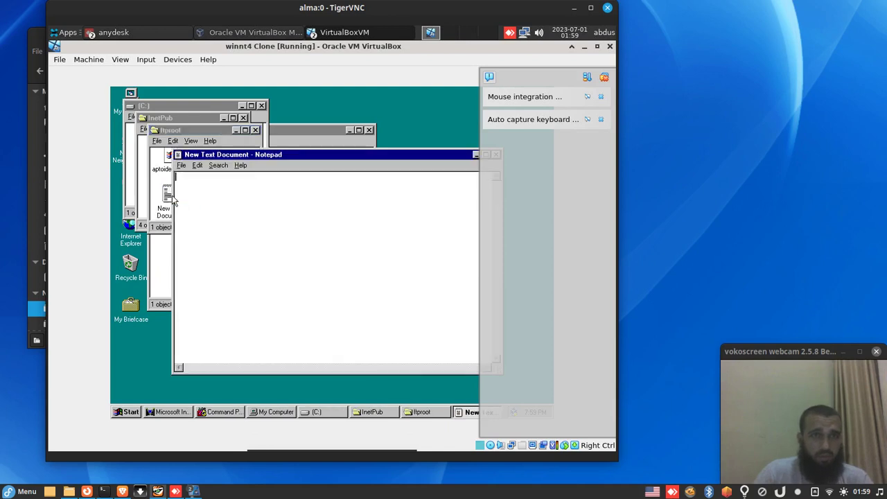
text(Fgf)
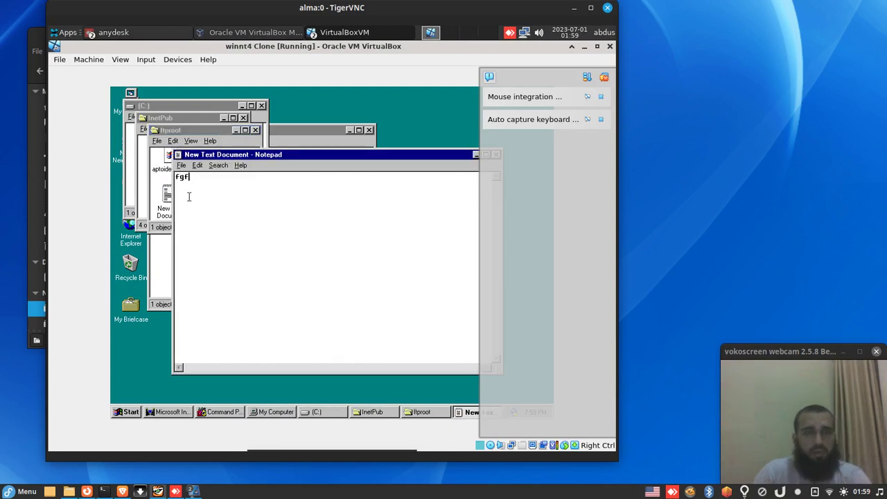
text(dd)
key(BackSpace)
key(BackSpace)
key(BackSpace)
key(BackSpace)
key(BackSpace)
key(BackSpace)
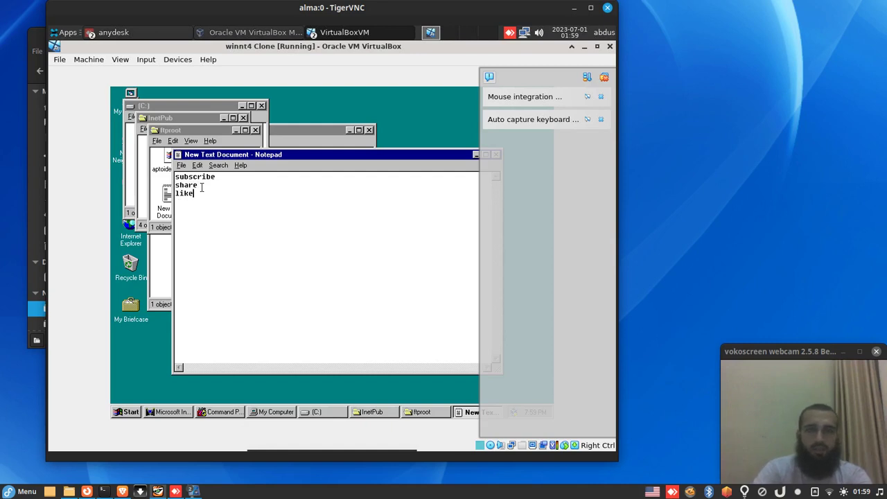
text(comment)
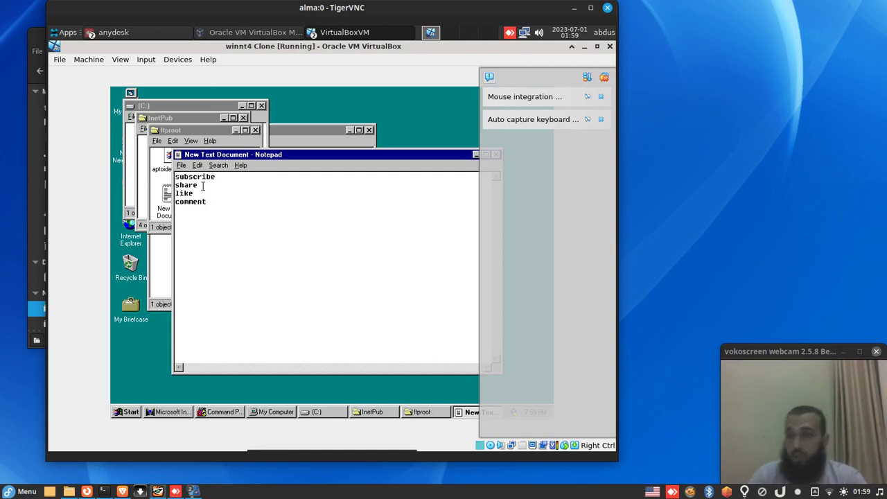
drag(242, 155, 207, 150)
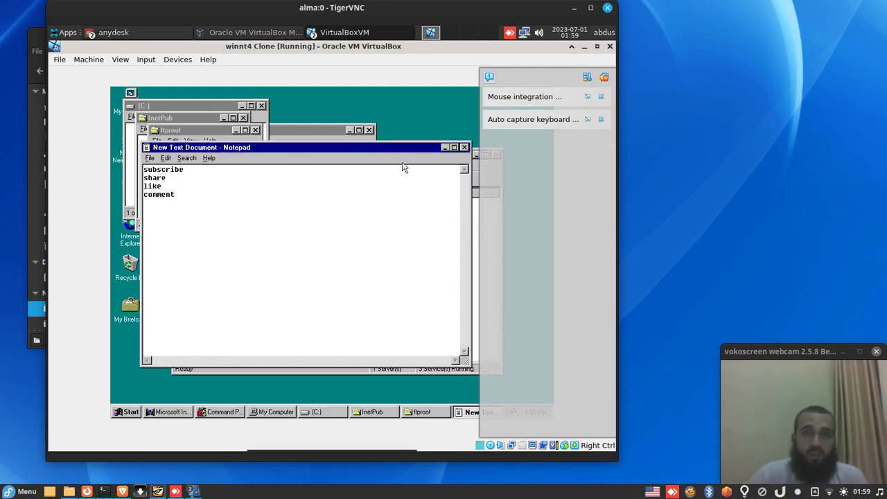
click(464, 148)
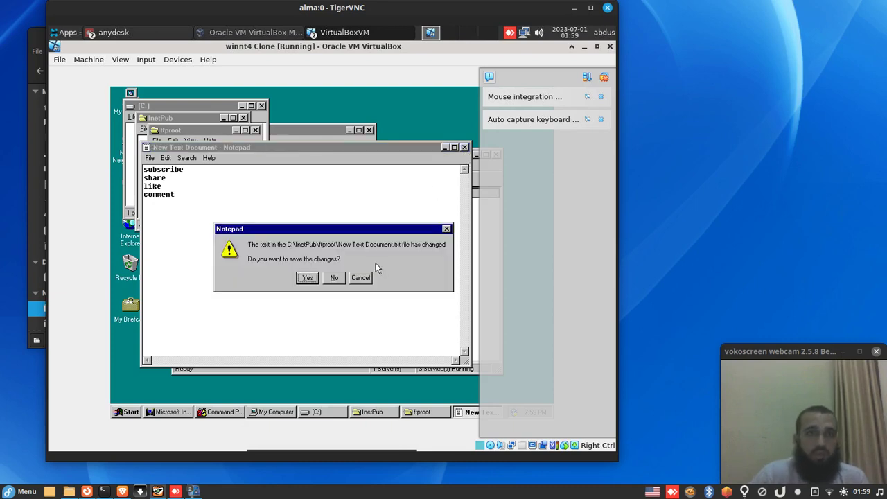
click(303, 280)
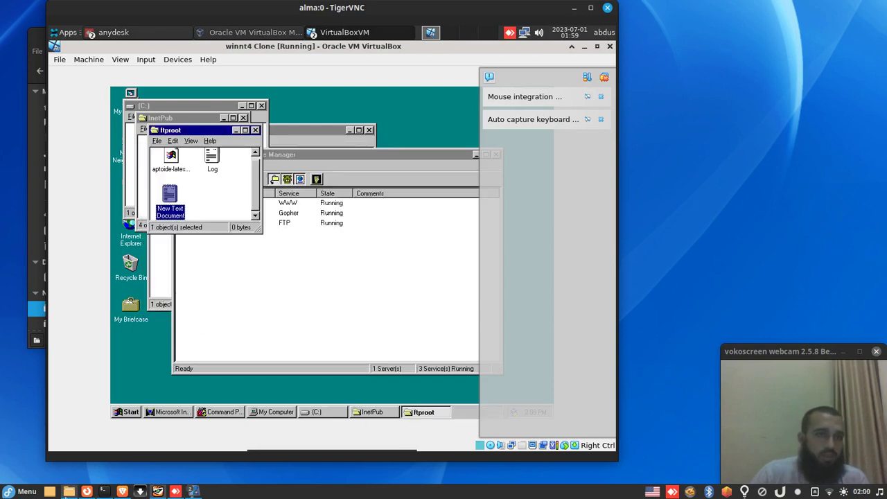
Switch to the host's file manager and open Log.txt from the FTP server with Pluma, then return to the FTP listing.
mouse_move(68, 490)
click(68, 473)
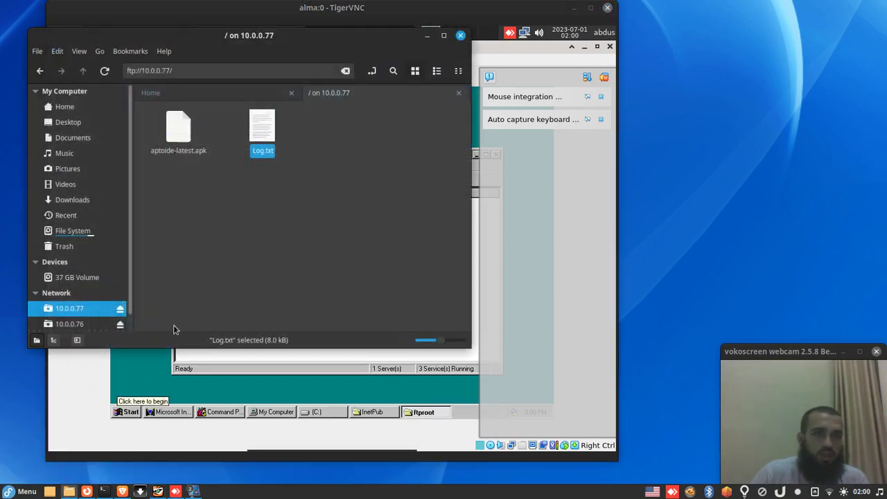
right_click(263, 154)
mouse_move(298, 181)
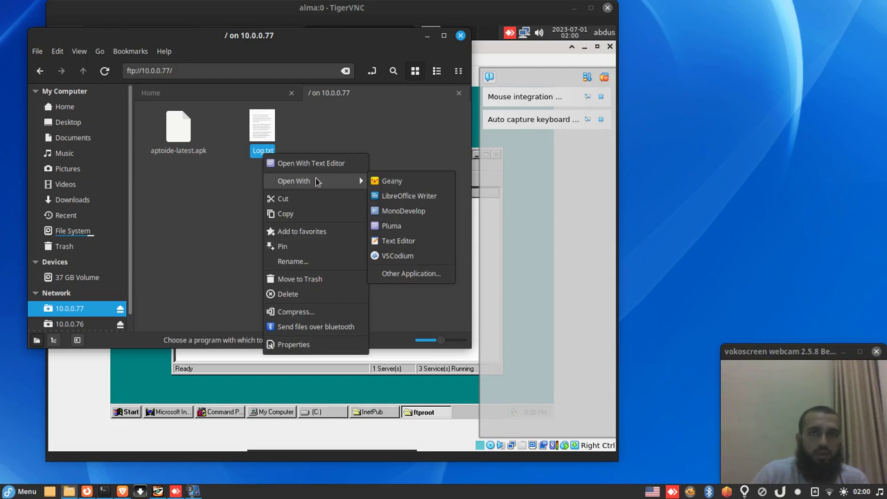
click(406, 227)
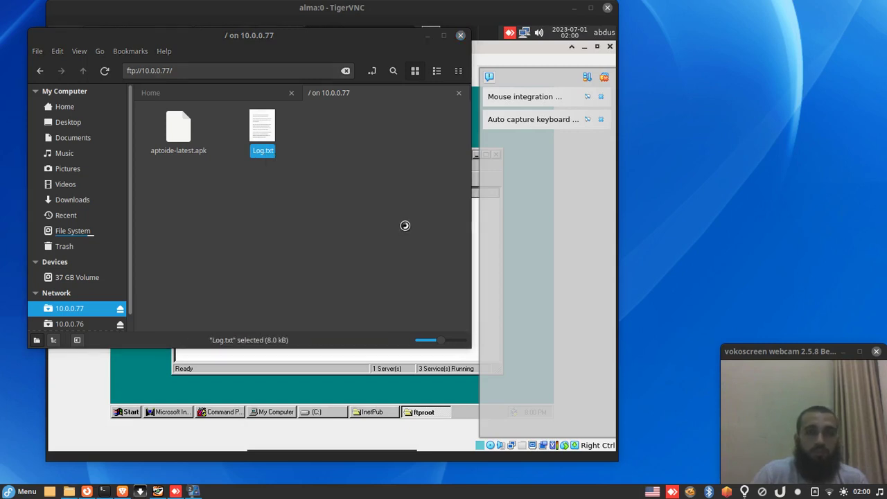
click(404, 15)
right_click(181, 146)
click(165, 94)
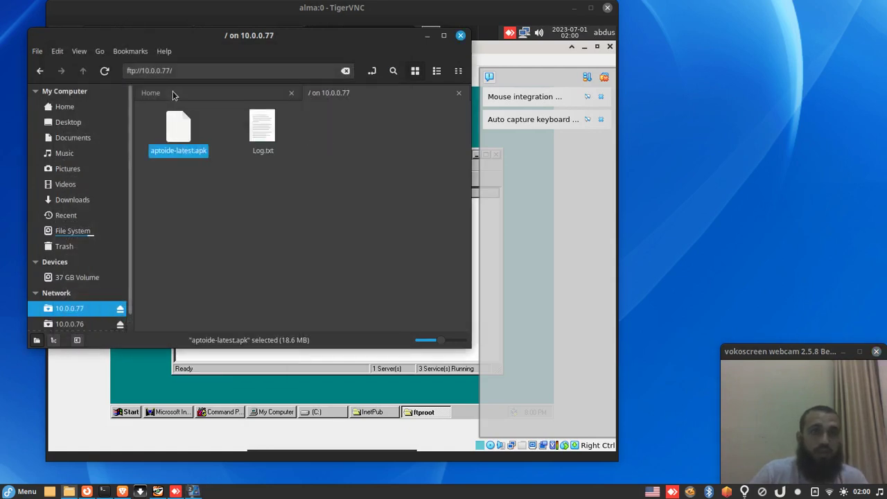
Refresh the FTP listing and open New Text Document.txt with Pluma to check its text.
click(104, 70)
right_click(349, 155)
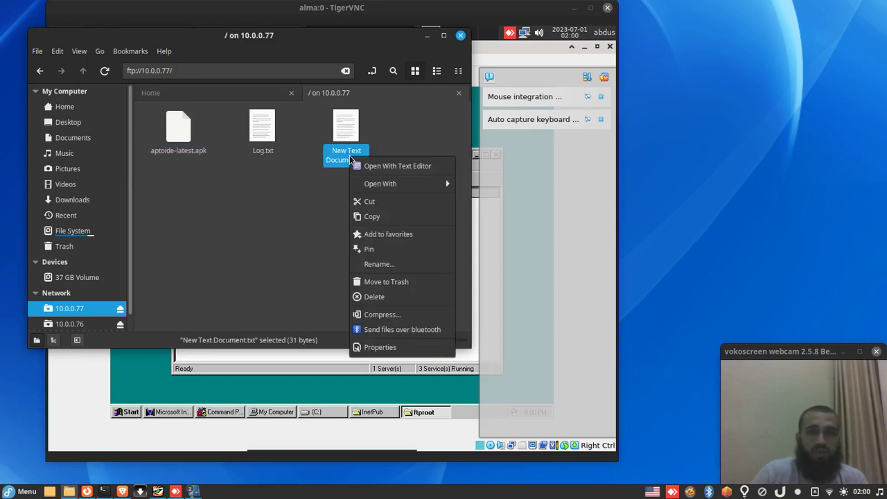
mouse_move(395, 185)
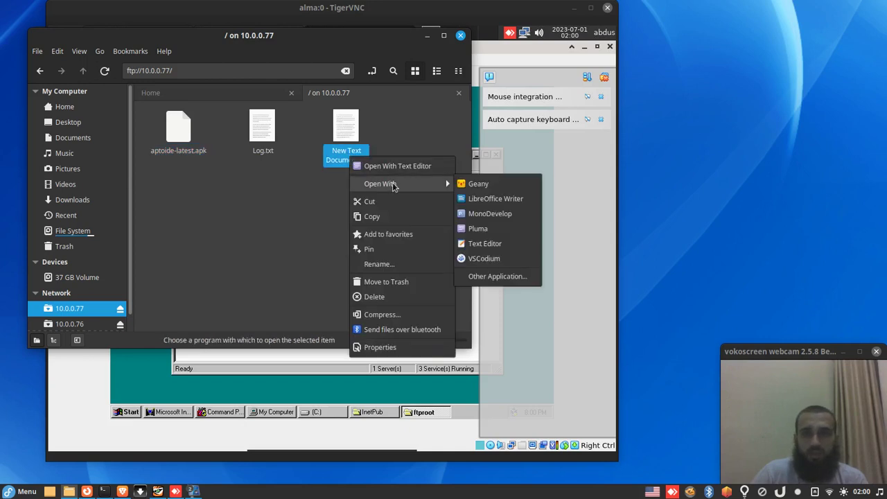
click(484, 229)
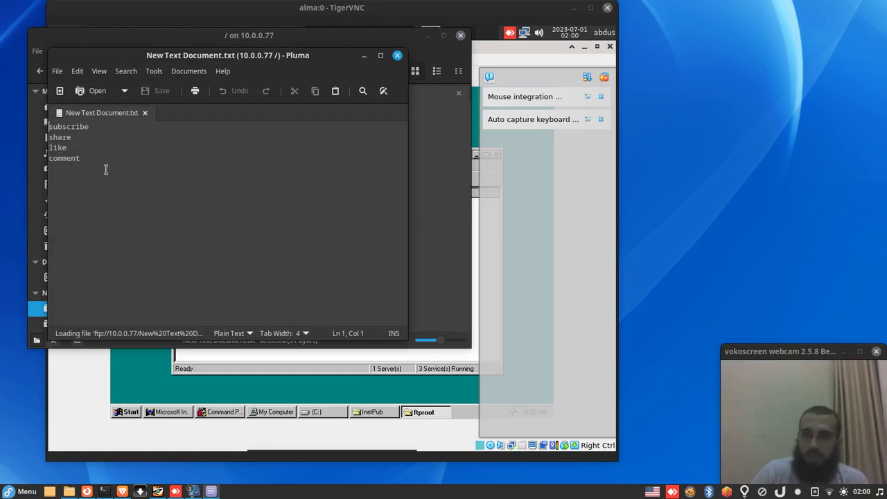